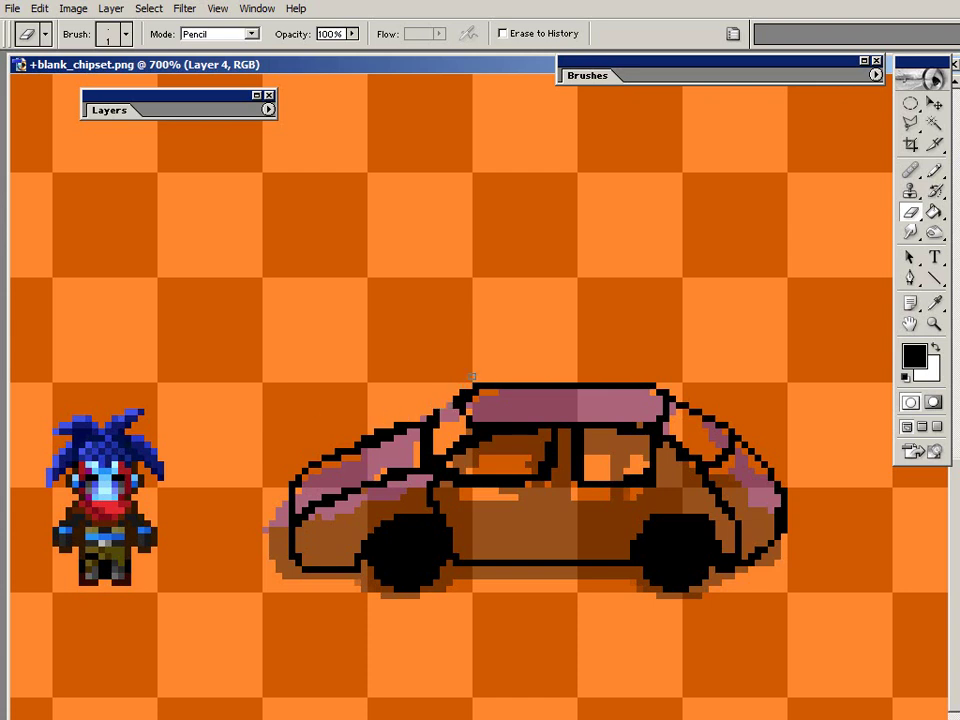
# Pencil an extra black pixel onto the roof and redraw the car's lower-rear outline pixels.
pyautogui.press('b')
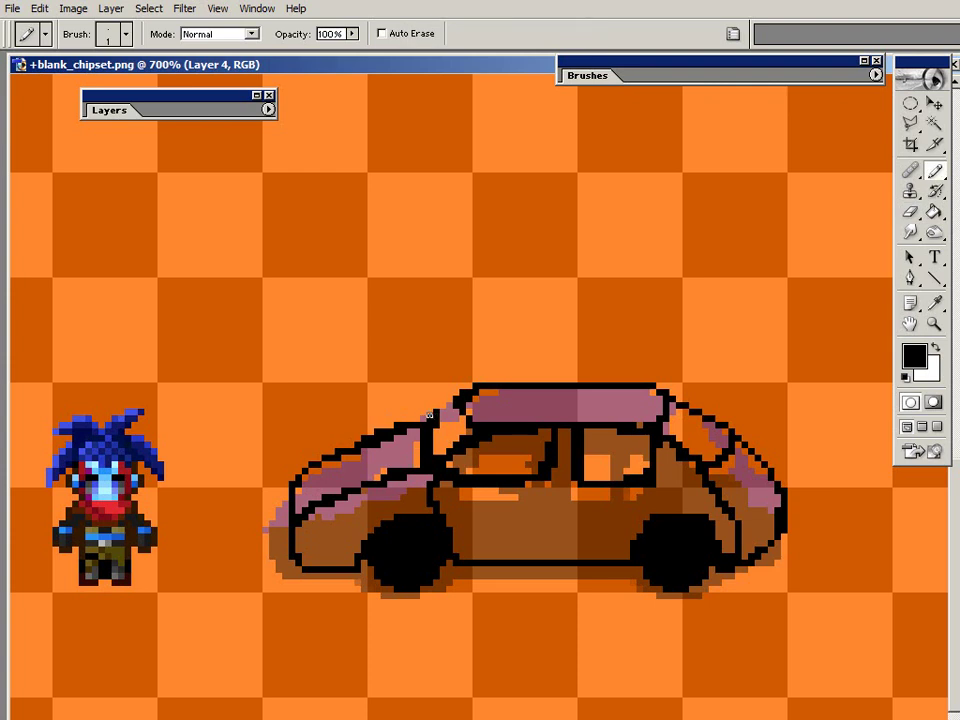
pyautogui.click(453, 406)
pyautogui.click(768, 541)
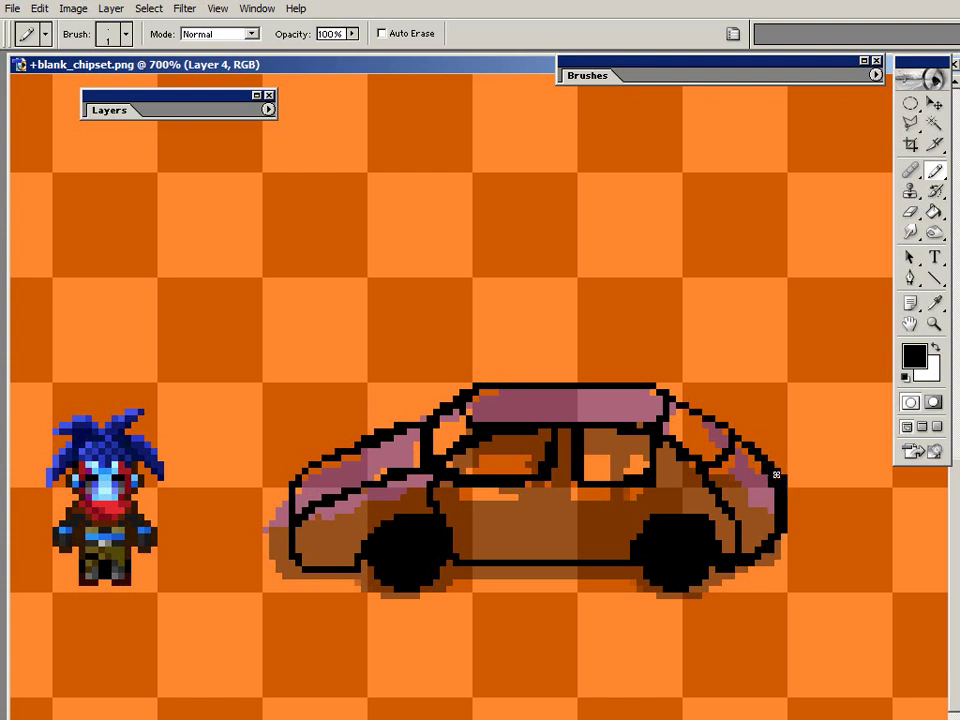
pyautogui.press('e')
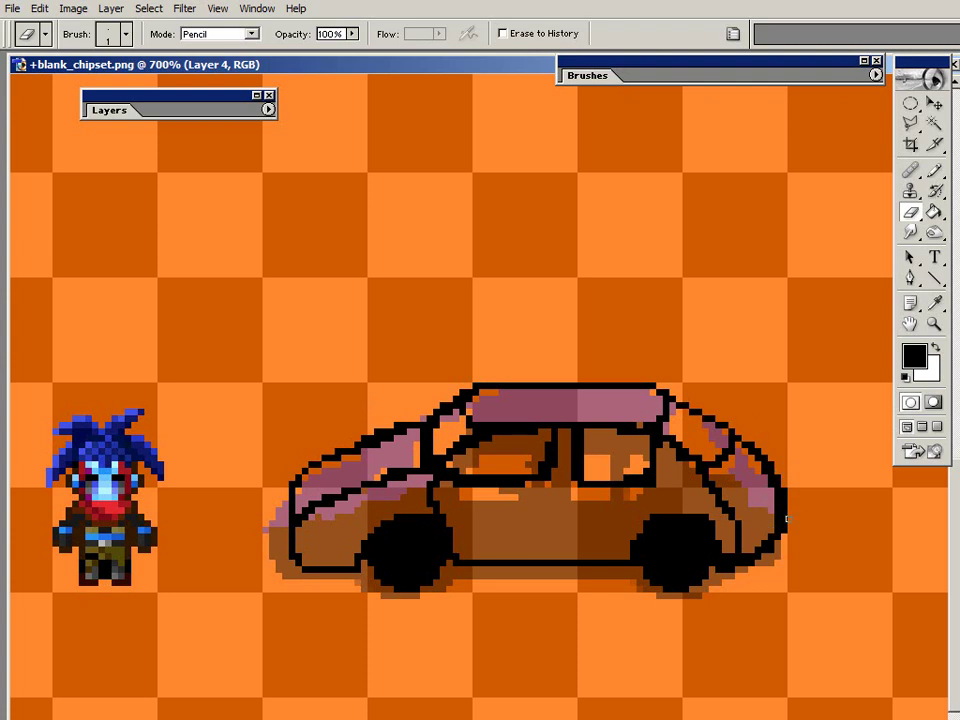
# Shift the Layer 4 car outline two pixels left with the Move tool.
pyautogui.click(934, 103)
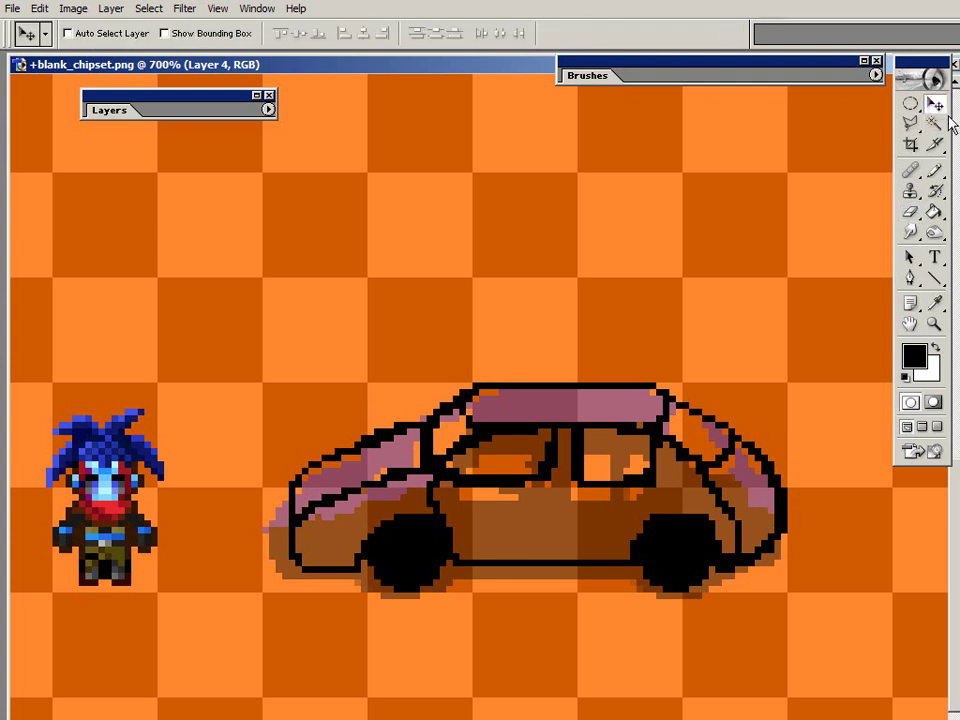
pyautogui.click(118, 116)
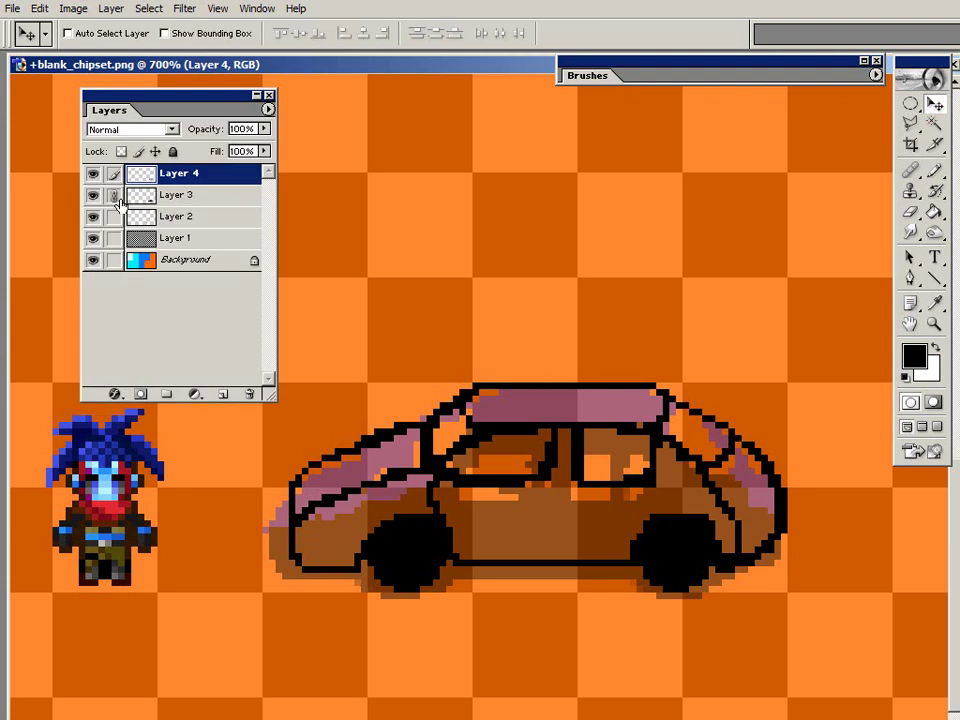
pyautogui.doubleClick(84, 94)
pyautogui.moveTo(686, 349); pyautogui.dragTo(671, 349)
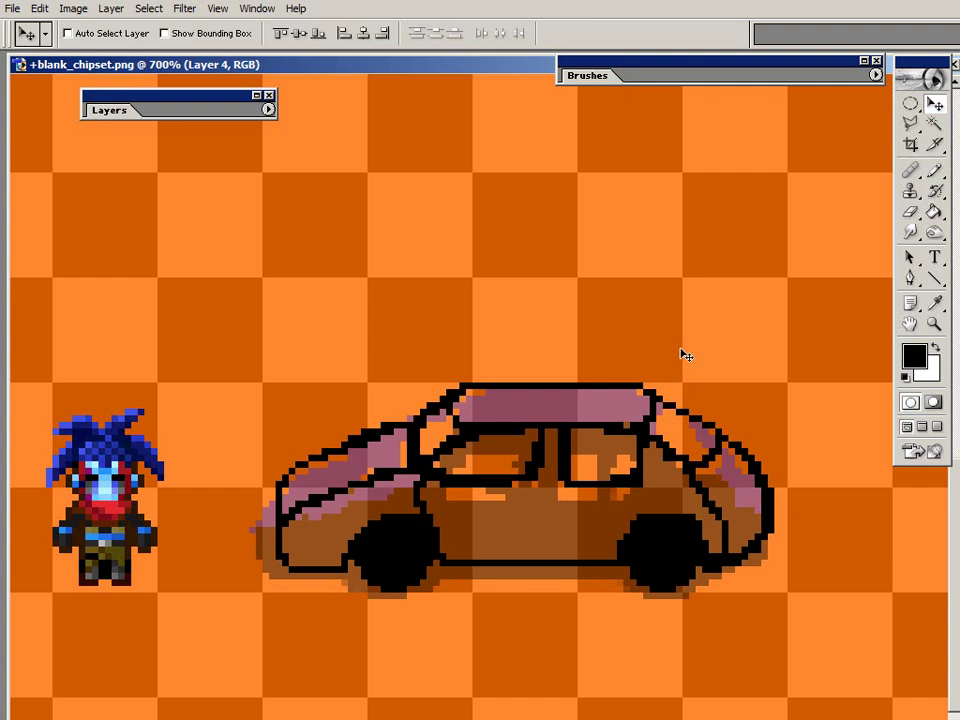
# Toggle Layer 3's colour fill to compare, then nudge the Layer 4 outline left and down.
pyautogui.press('b')
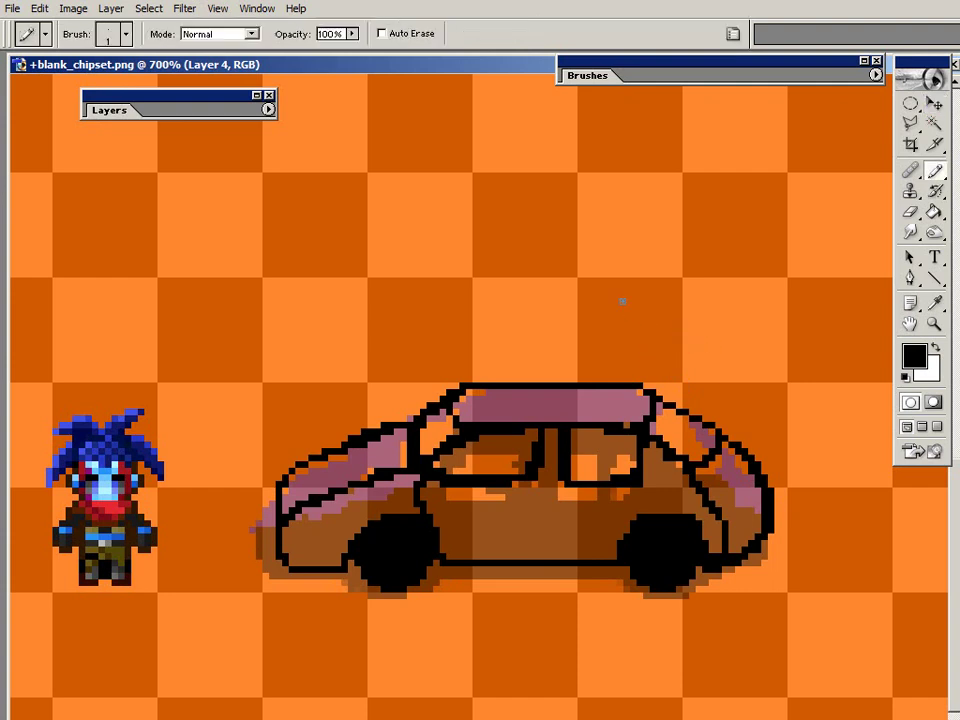
pyautogui.doubleClick(120, 111)
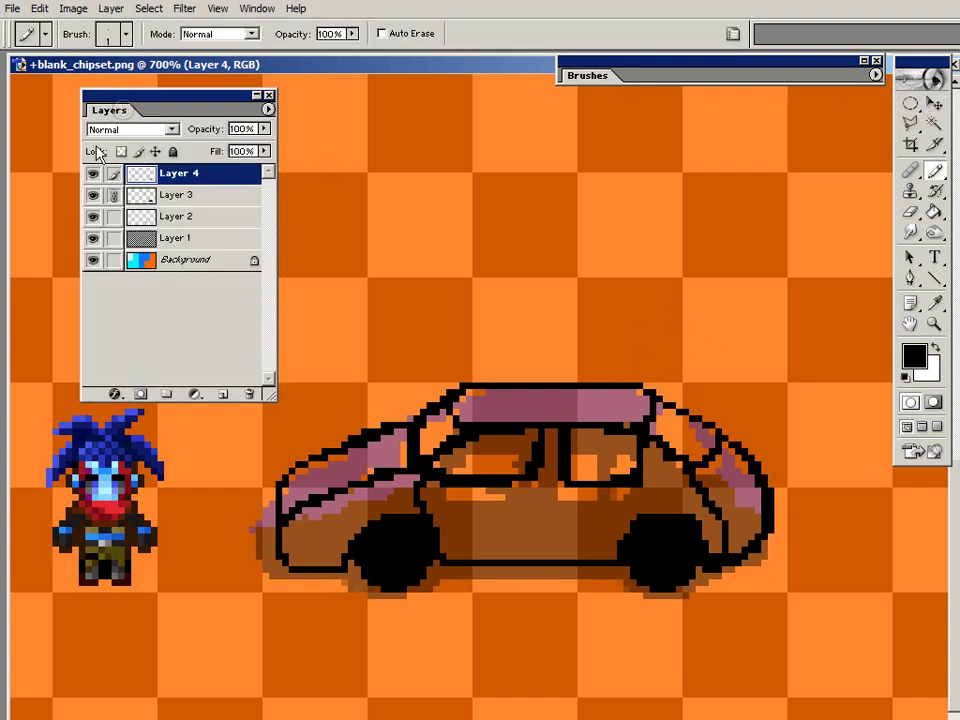
pyautogui.click(107, 197)
pyautogui.click(170, 173)
pyautogui.click(176, 195)
pyautogui.click(91, 196)
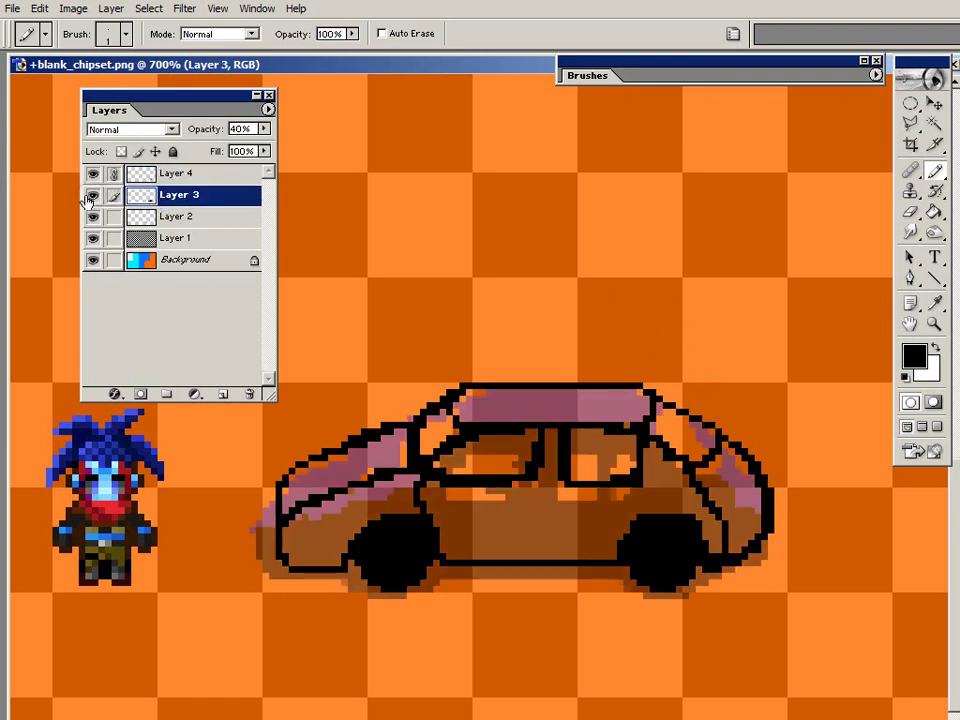
pyautogui.click(158, 173)
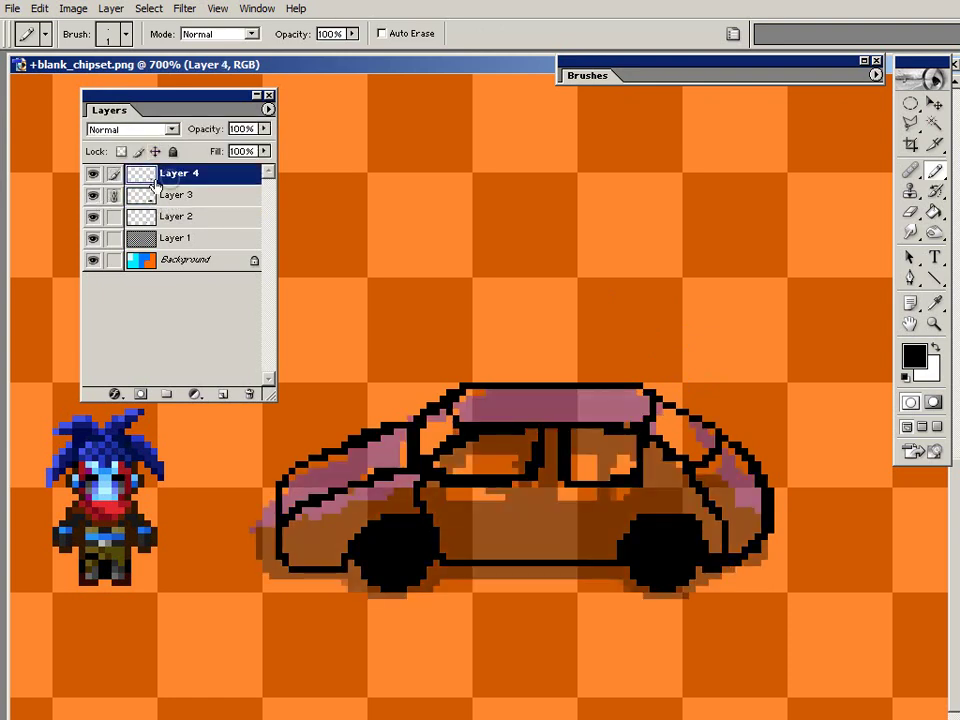
pyautogui.doubleClick(90, 96)
pyautogui.press('v')
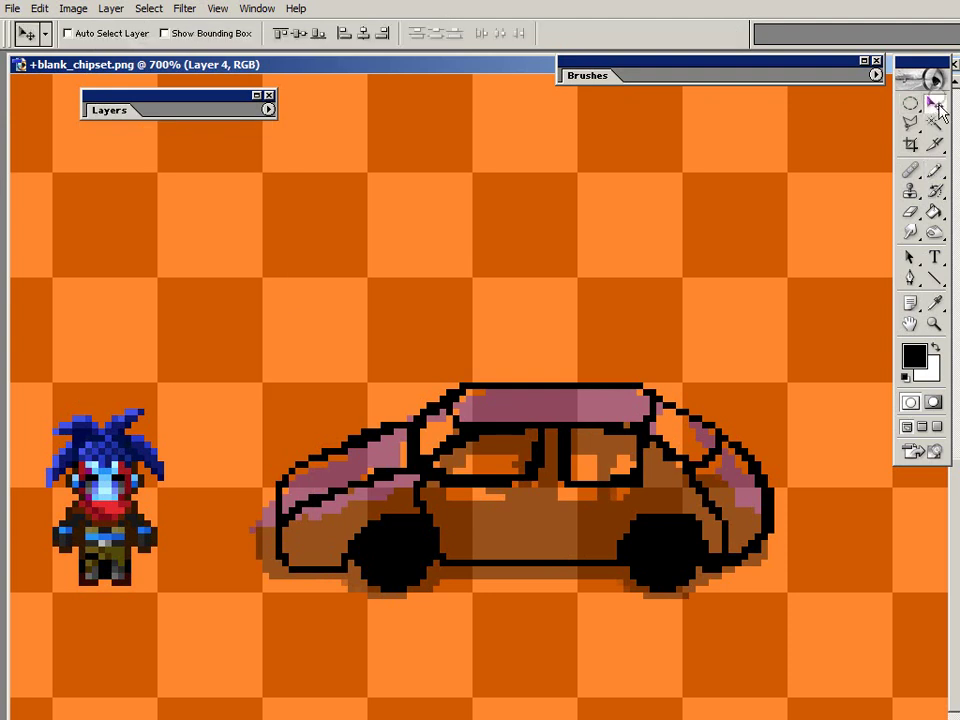
pyautogui.moveTo(570, 411)
pyautogui.mouseDown()
pyautogui.moveTo(548, 417)
pyautogui.moveTo(559, 413)
pyautogui.mouseUp()
# Erase the old front hood line and pencil one continuous sloping hood line in its place.
pyautogui.click(908, 218)
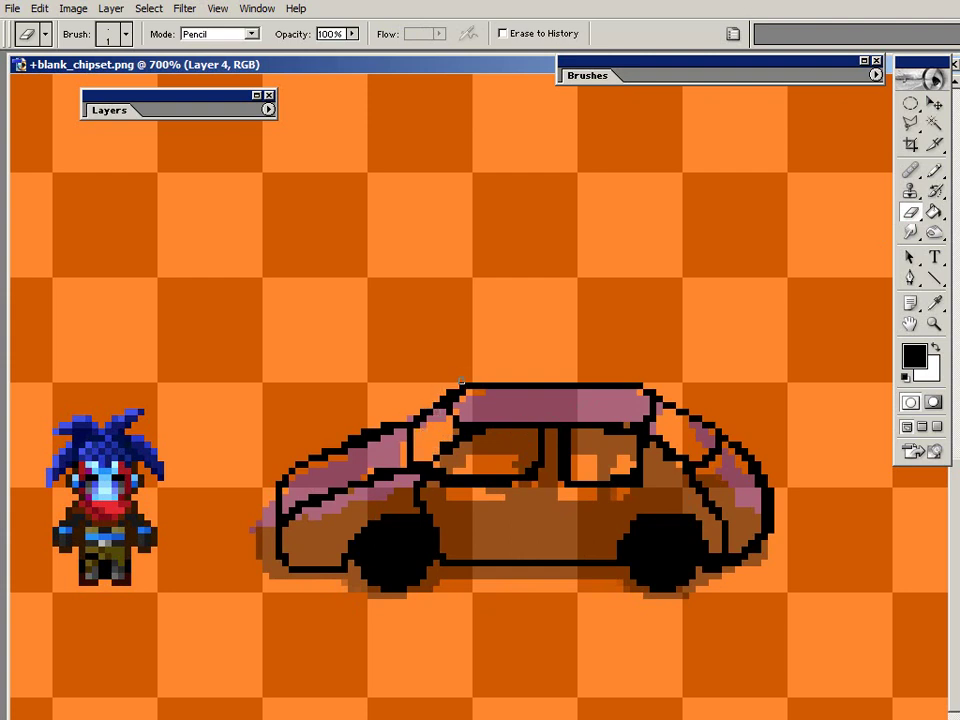
pyautogui.moveTo(380, 426); pyautogui.dragTo(330, 455)
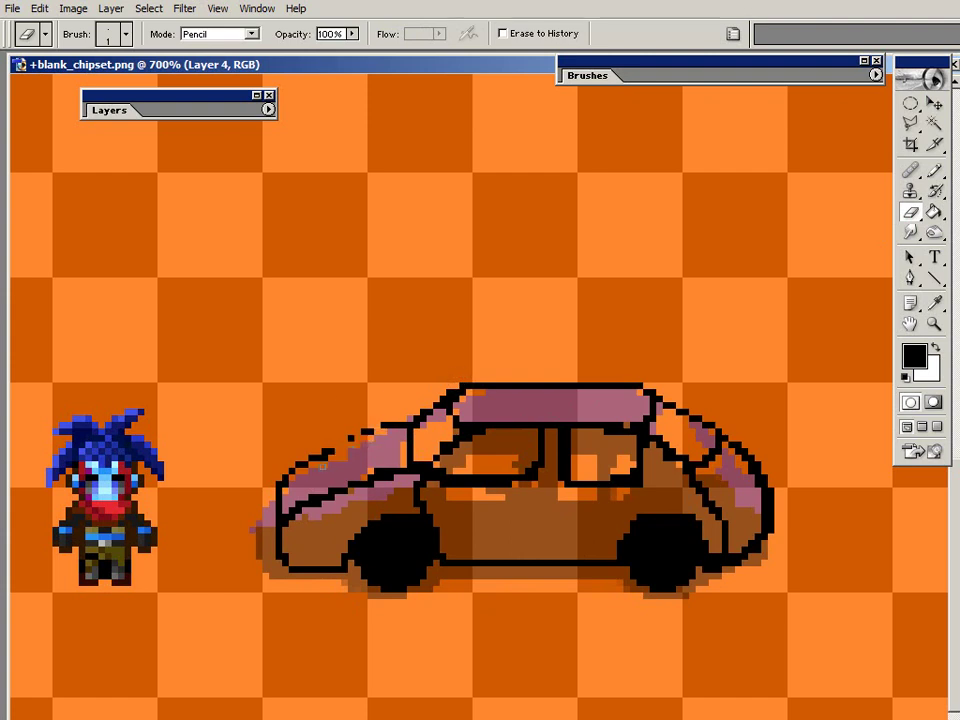
pyautogui.press('b')
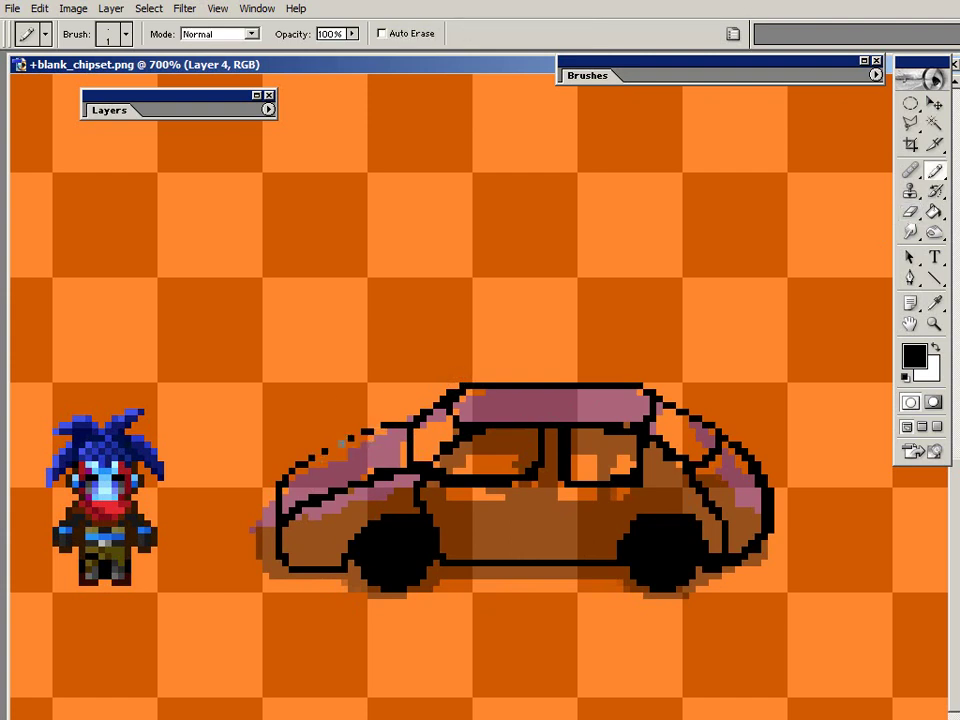
pyautogui.moveTo(340, 430); pyautogui.dragTo(296, 466)
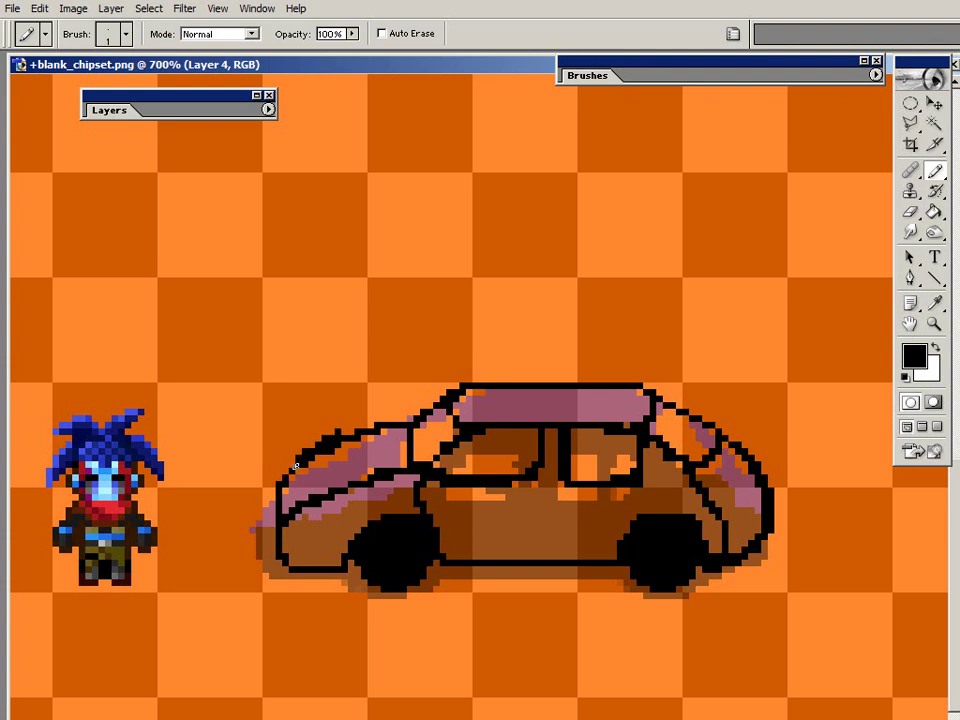
pyautogui.press('e')
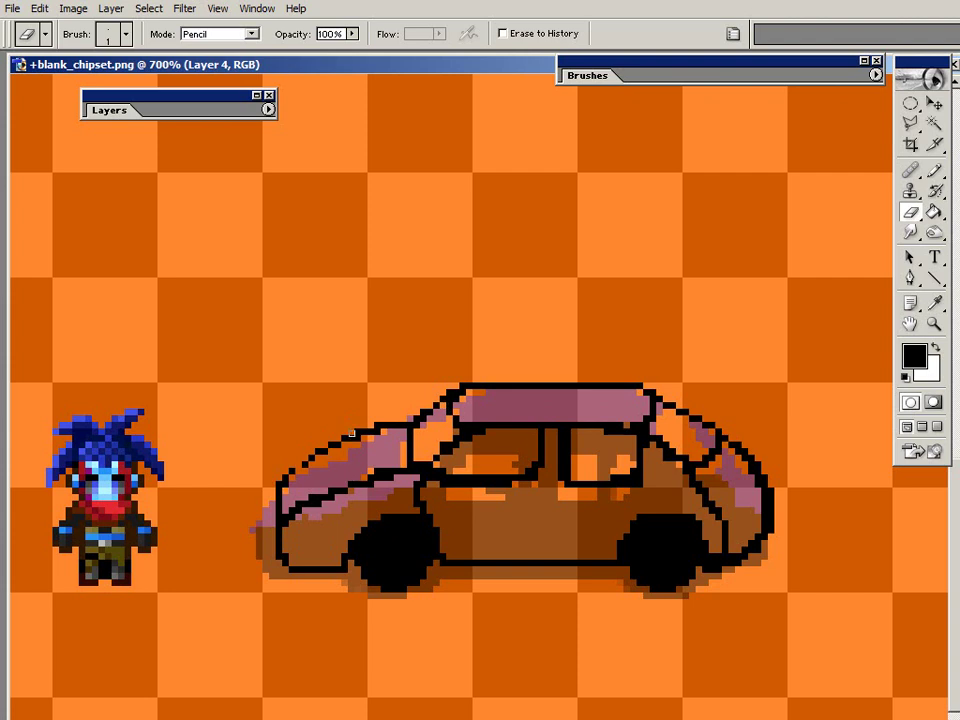
# Erase the rear window's curve and lower edge, then pencil a rear vertical and roof-to-rear line.
pyautogui.moveTo(706, 428); pyautogui.dragTo(705, 462)
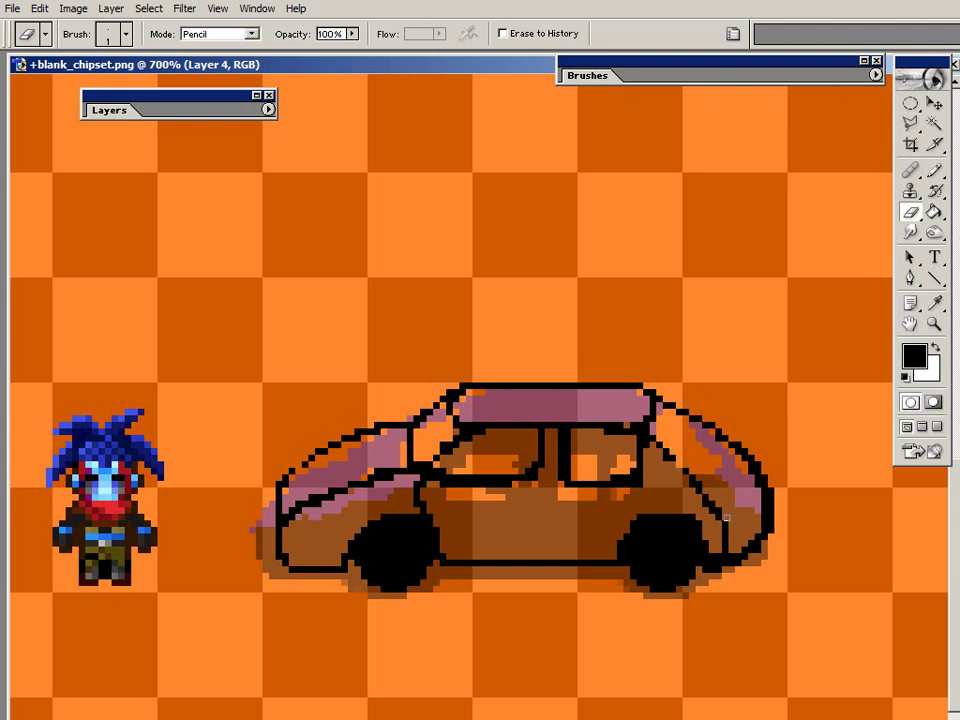
pyautogui.moveTo(678, 409); pyautogui.dragTo(740, 450)
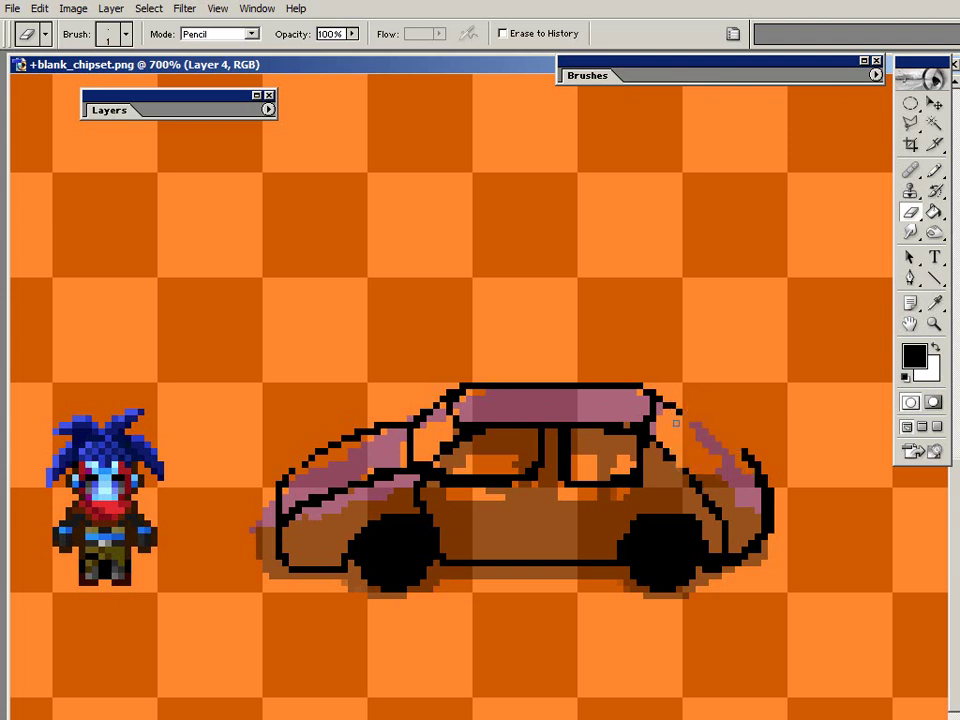
pyautogui.moveTo(690, 476); pyautogui.dragTo(716, 508)
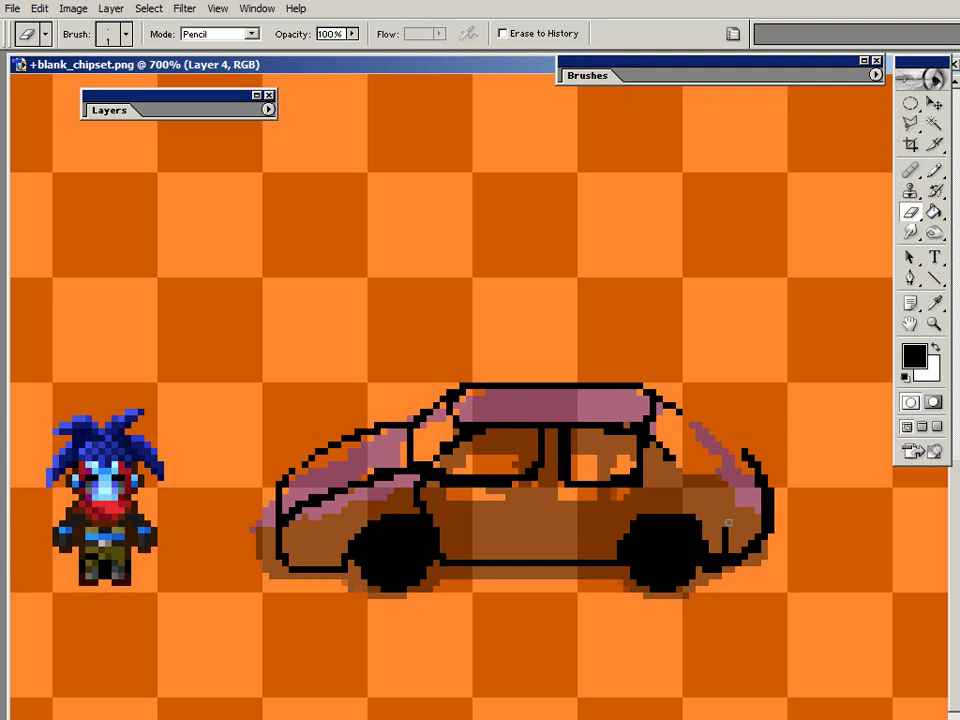
pyautogui.press('b')
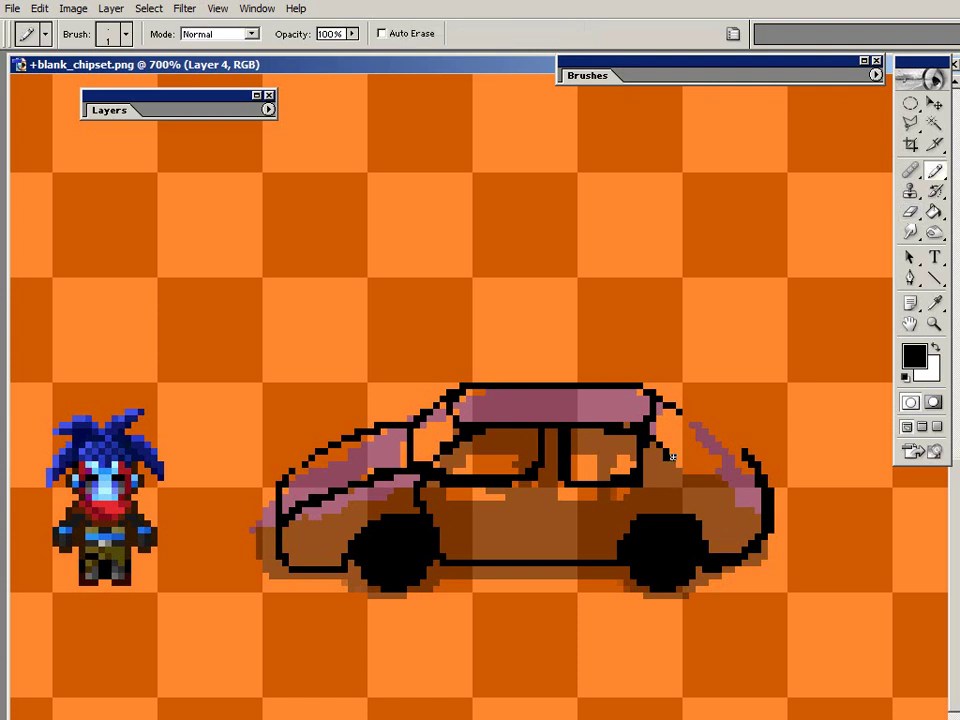
pyautogui.moveTo(710, 463); pyautogui.dragTo(716, 436)
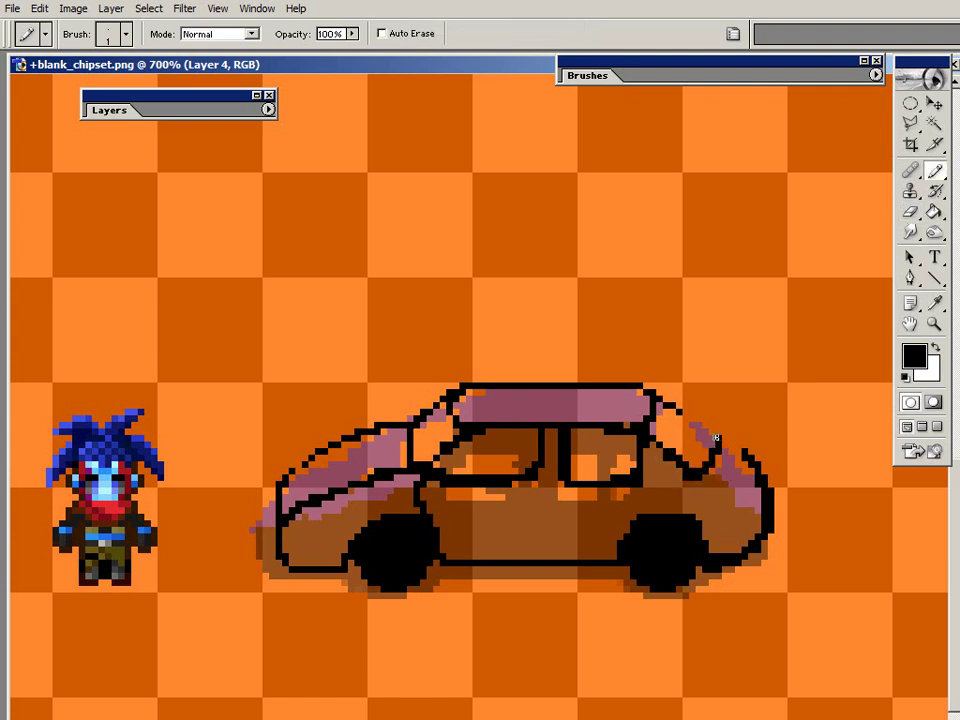
pyautogui.keyDown('shift'); pyautogui.click(668, 405); pyautogui.keyUp('shift')
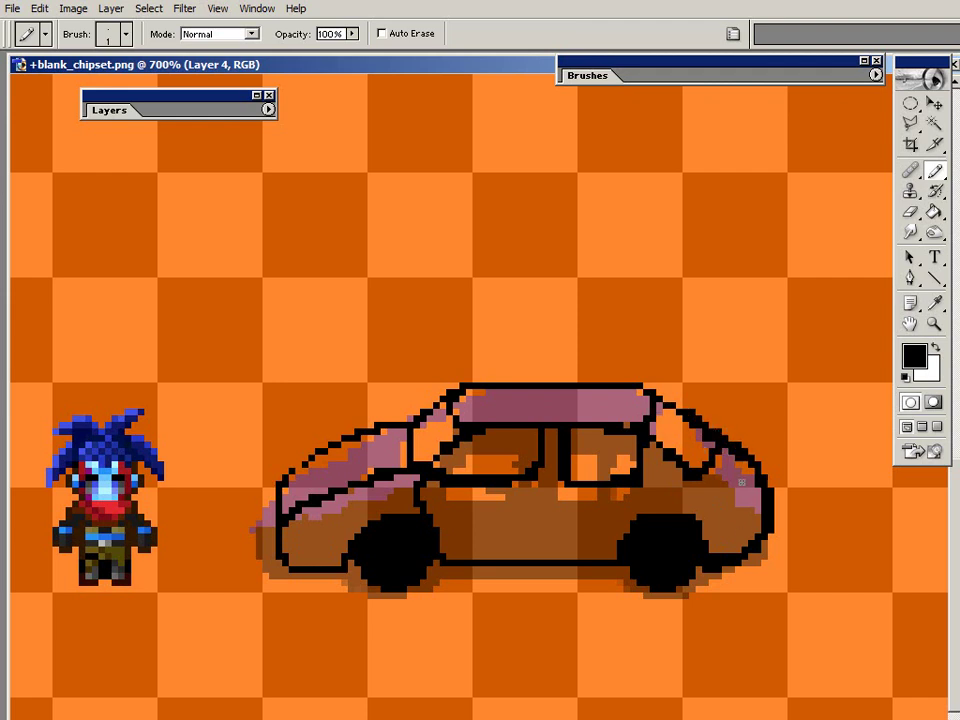
# Erase the rear right edge and pencil horizontal lines closing off a squared trunk.
pyautogui.press('e')
pyautogui.moveTo(765, 540)
pyautogui.mouseDown()
pyautogui.moveTo(765, 474)
pyautogui.moveTo(758, 487)
pyautogui.mouseUp()
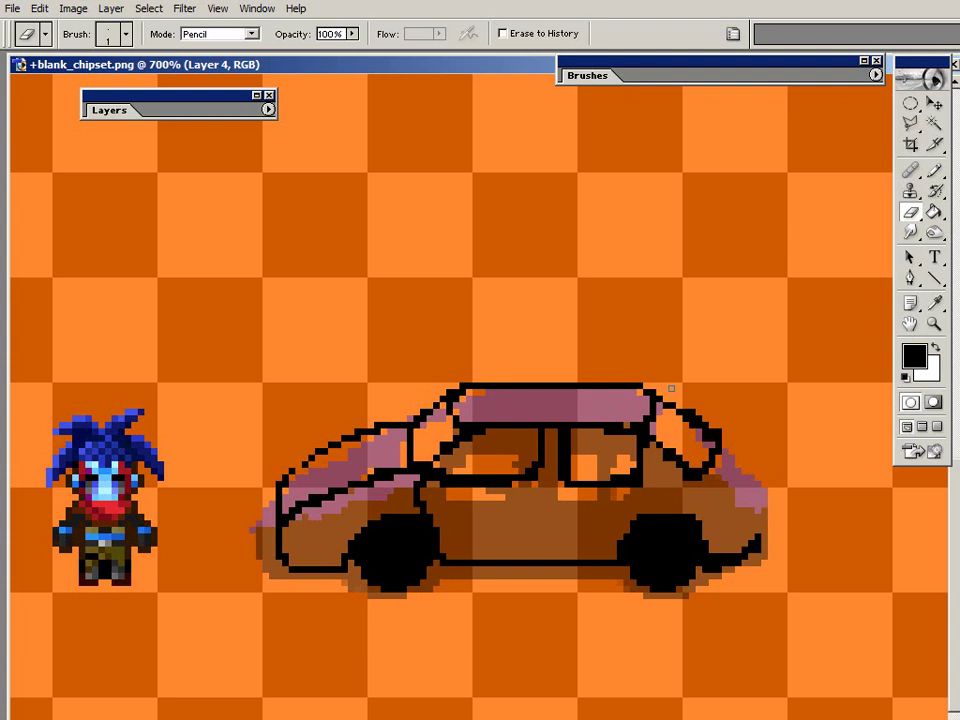
pyautogui.press('b')
pyautogui.moveTo(708, 442); pyautogui.dragTo(760, 440)
pyautogui.moveTo(709, 473)
pyautogui.mouseDown()
pyautogui.moveTo(760, 474)
pyautogui.moveTo(762, 445)
pyautogui.moveTo(764, 512)
pyautogui.mouseUp()
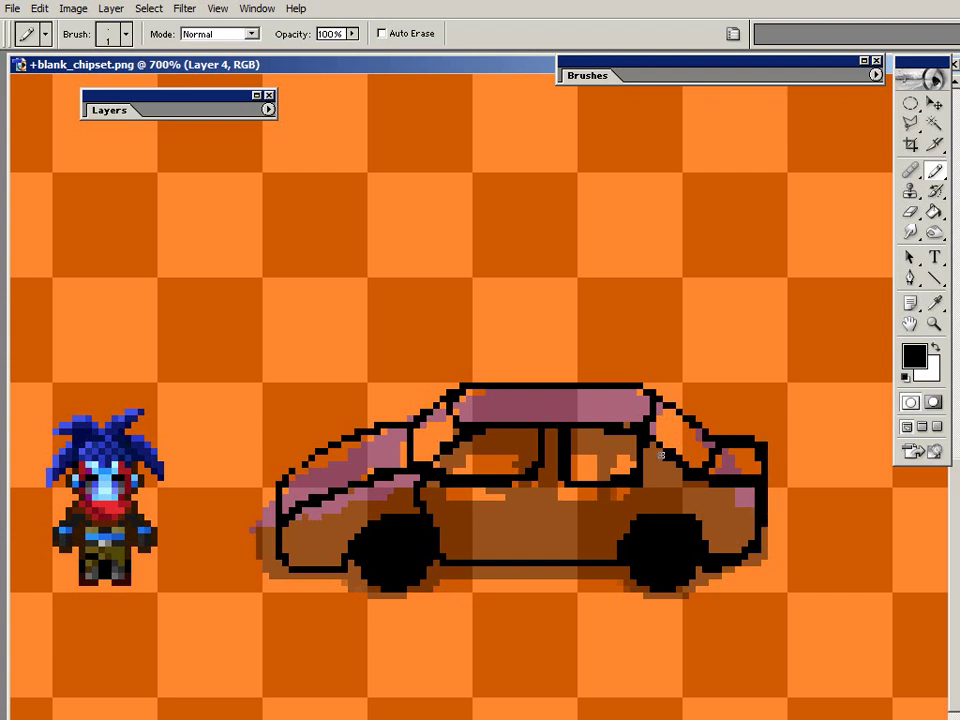
pyautogui.press('e')
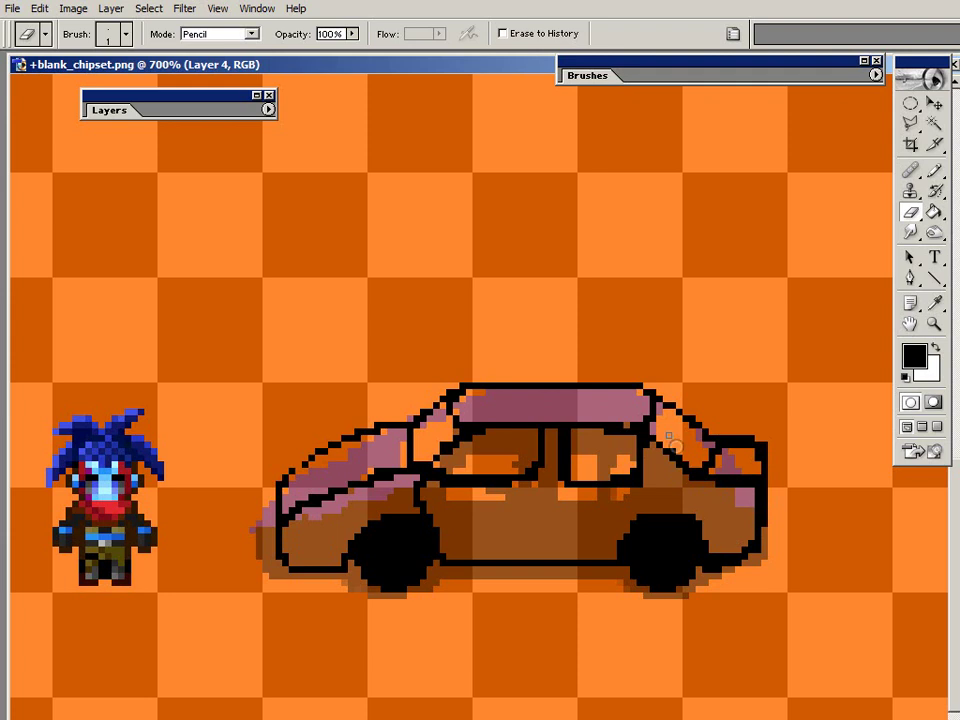
pyautogui.press('b')
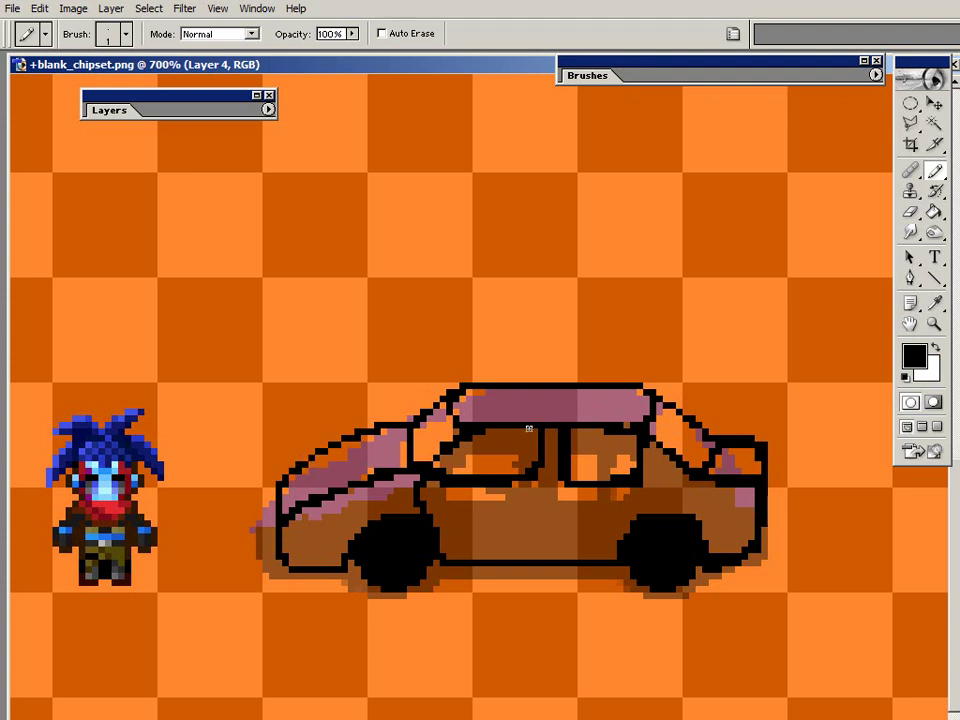
# Pencil a side-window pillar and front-end line, then erase stray pixels at the windshield corner and rear edge.
pyautogui.moveTo(554, 430); pyautogui.dragTo(554, 466)
pyautogui.moveTo(291, 510); pyautogui.dragTo(297, 535)
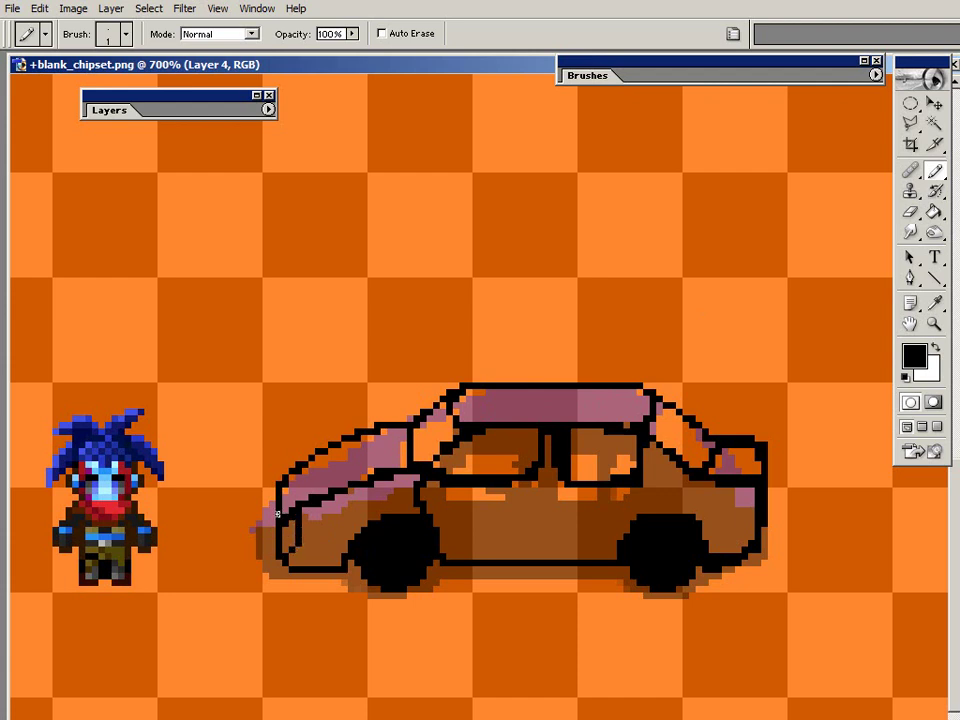
pyautogui.press('e')
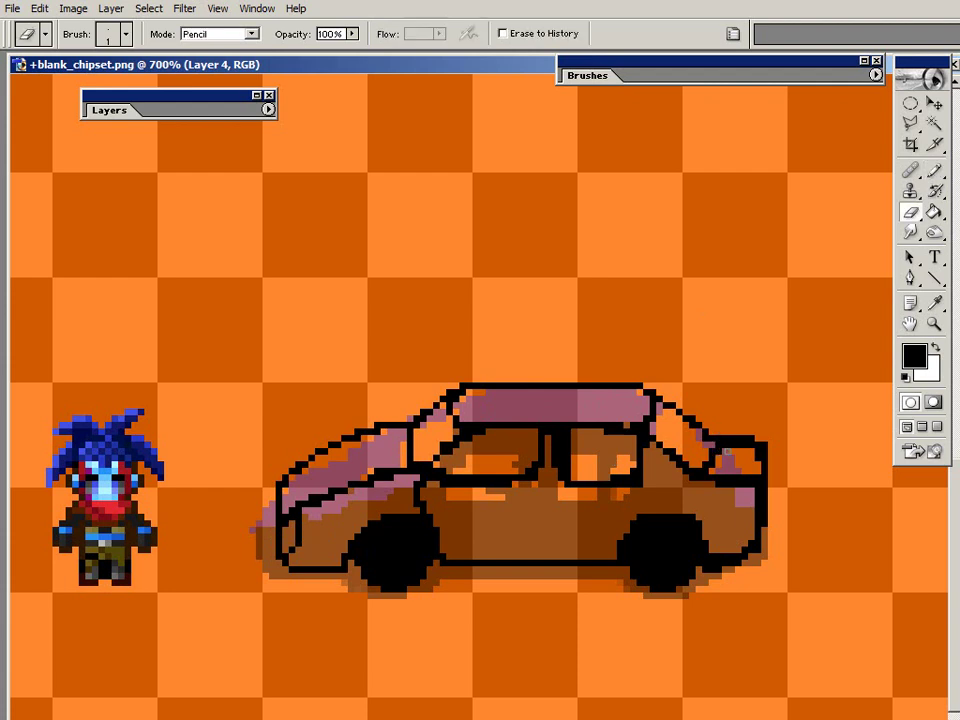
pyautogui.moveTo(756, 455)
pyautogui.mouseDown()
pyautogui.moveTo(734, 447)
pyautogui.moveTo(755, 437)
pyautogui.mouseUp()
pyautogui.moveTo(758, 487); pyautogui.dragTo(755, 512)
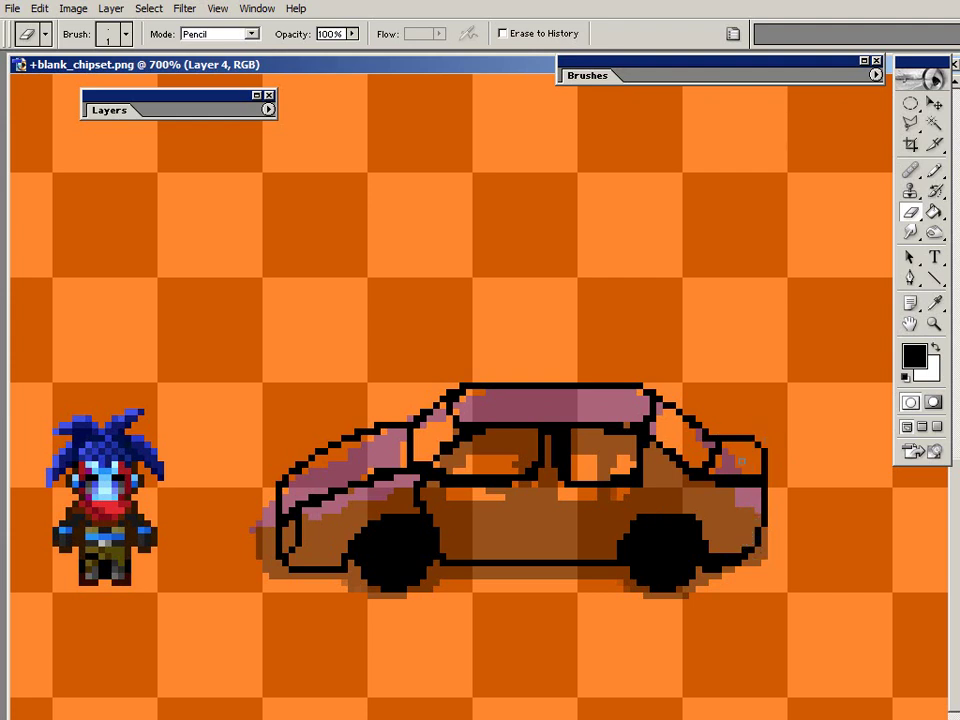
pyautogui.moveTo(722, 484); pyautogui.dragTo(750, 484)
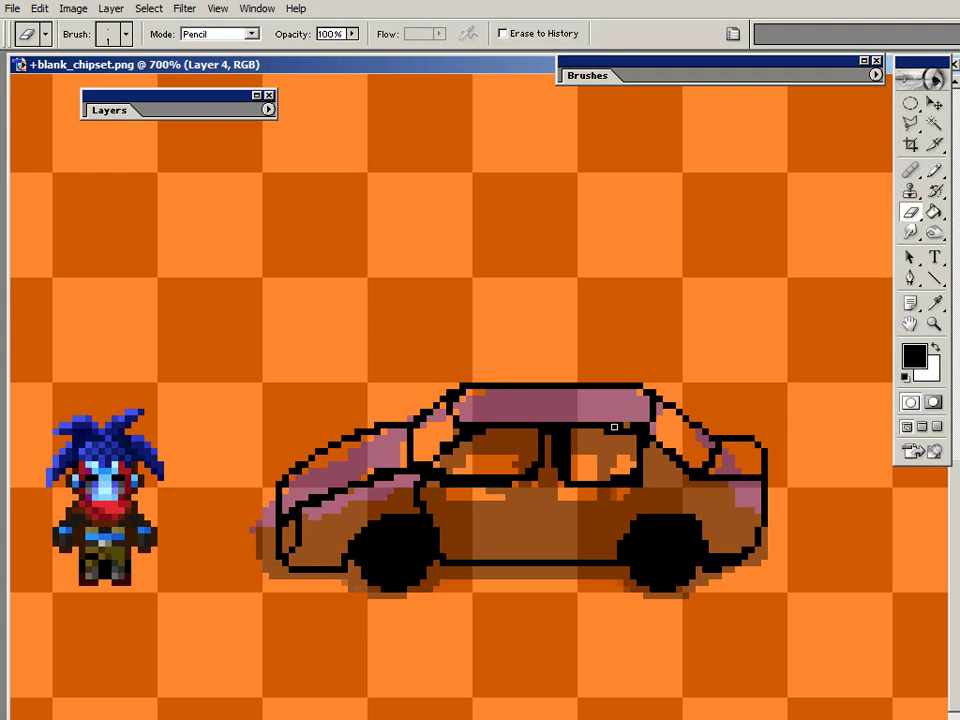
pyautogui.press('b')
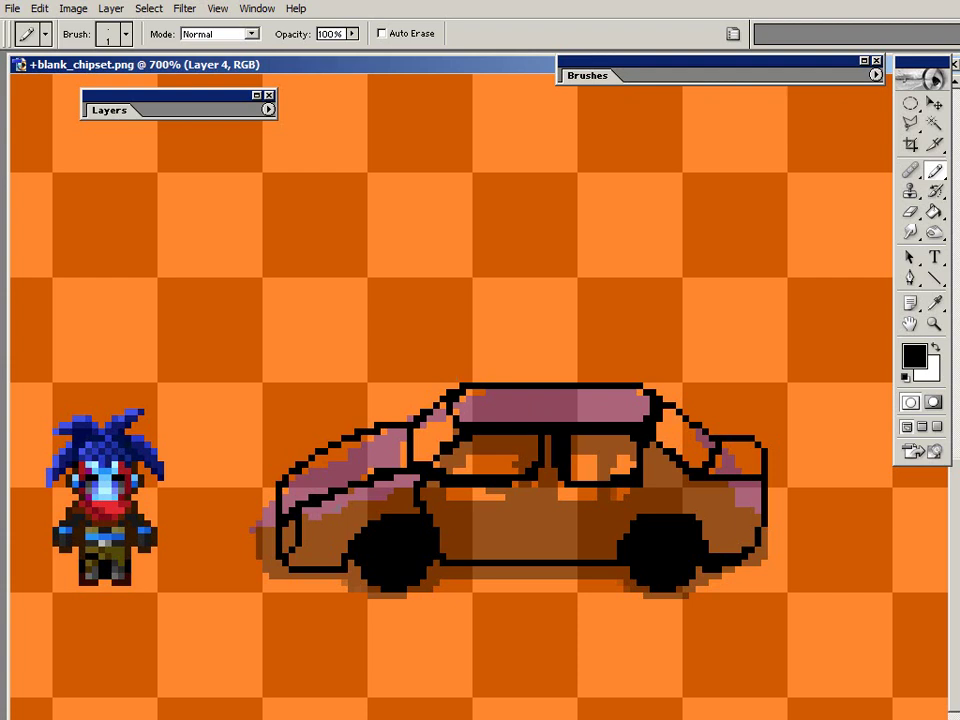
pyautogui.press('e')
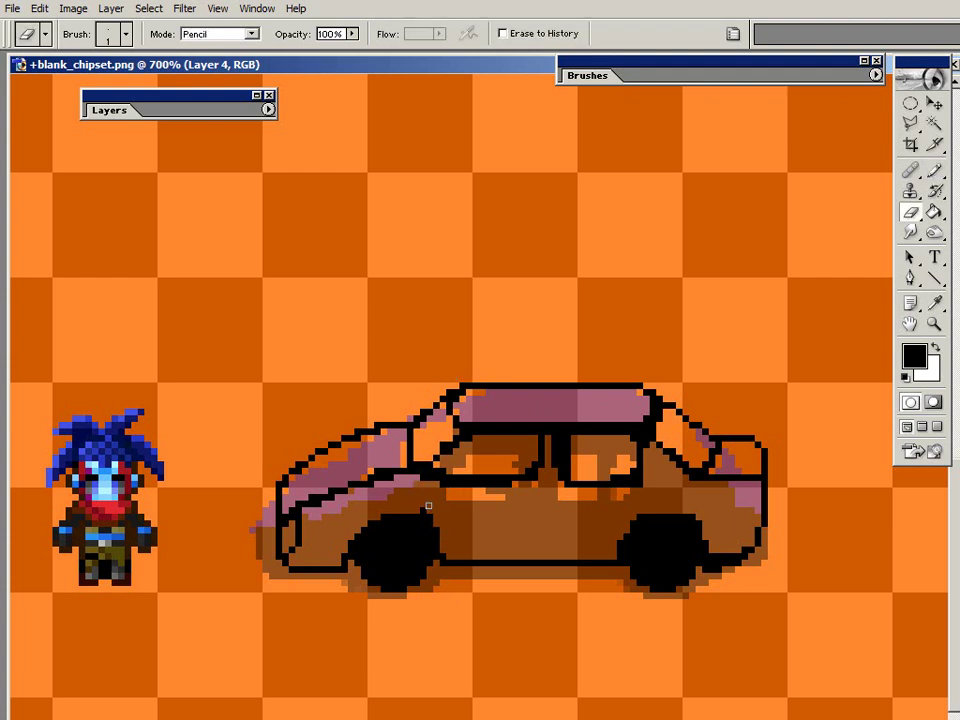
# Hide Layer 3's colour fill so only the black outline is visible.
pyautogui.doubleClick(103, 111)
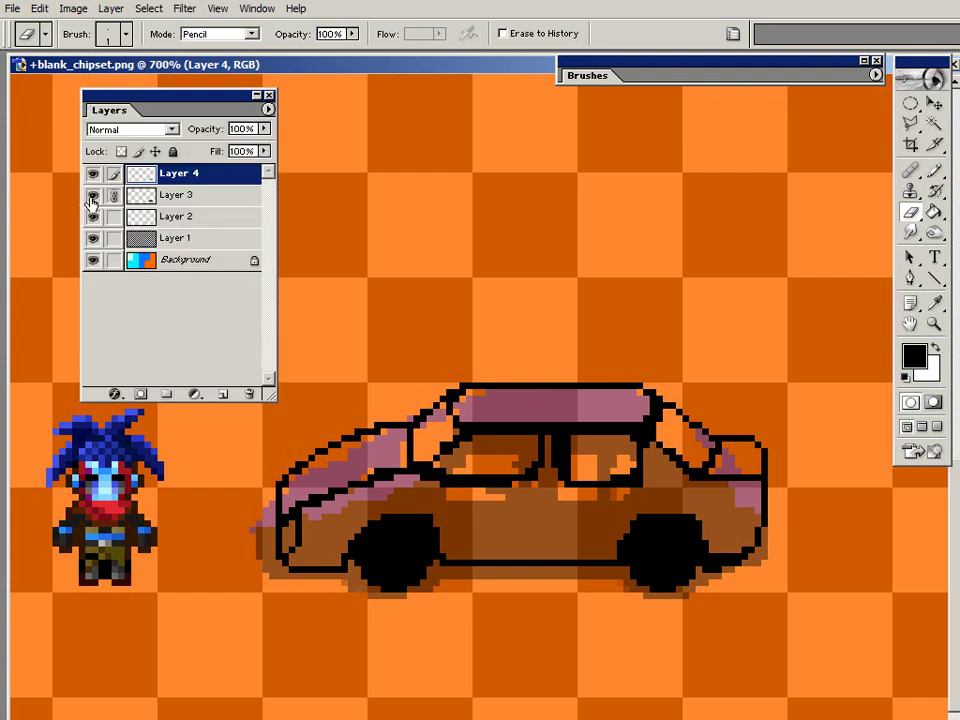
pyautogui.click(92, 195)
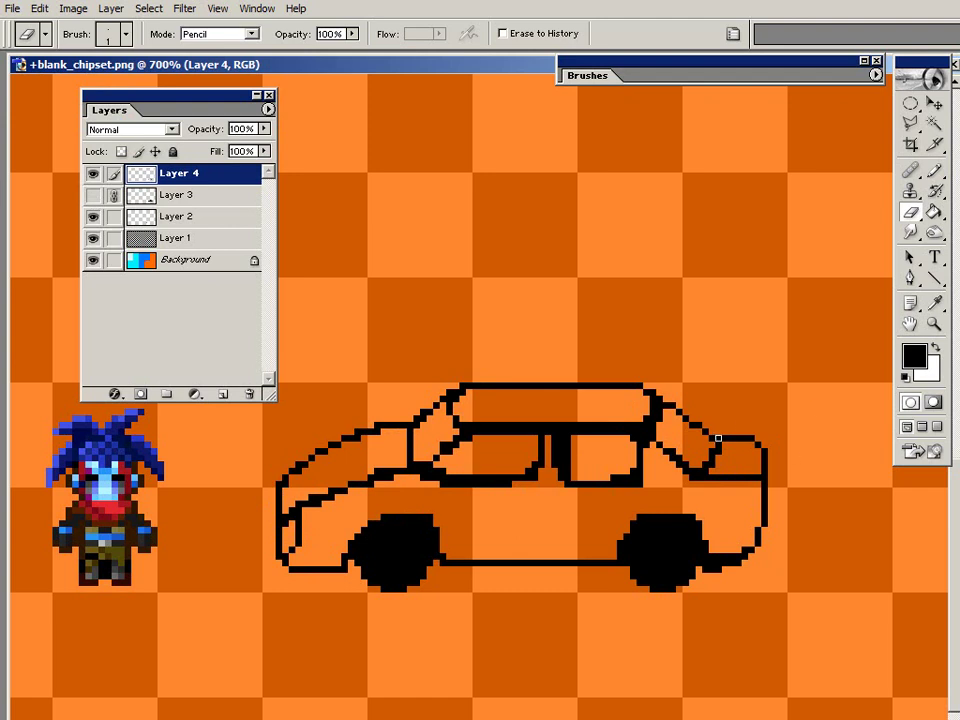
pyautogui.press('v')
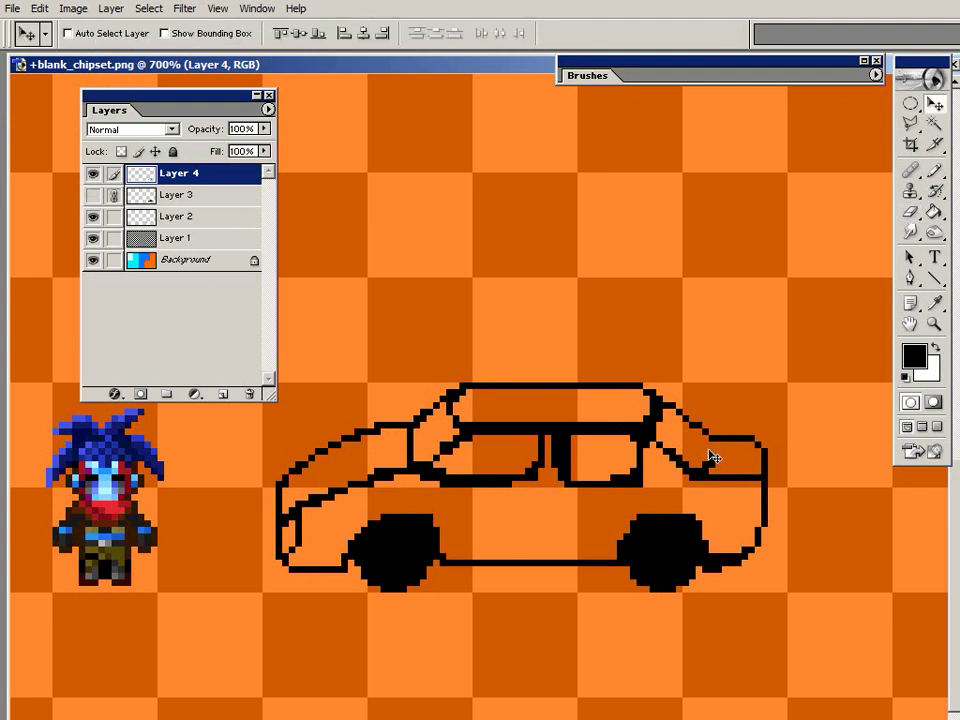
pyautogui.press('b')
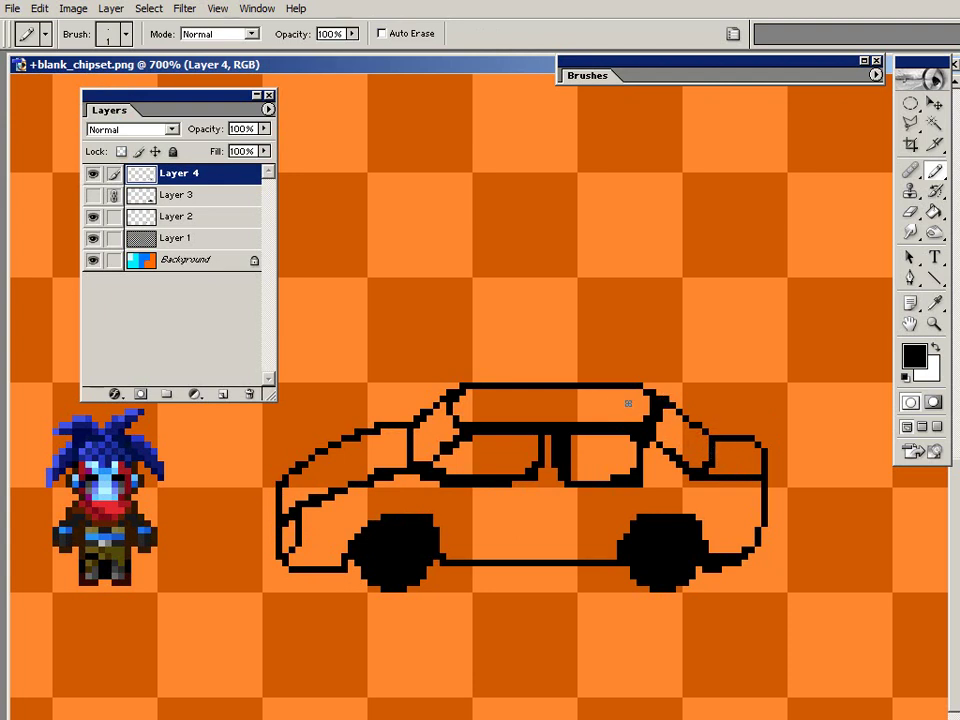
pyautogui.press('e')
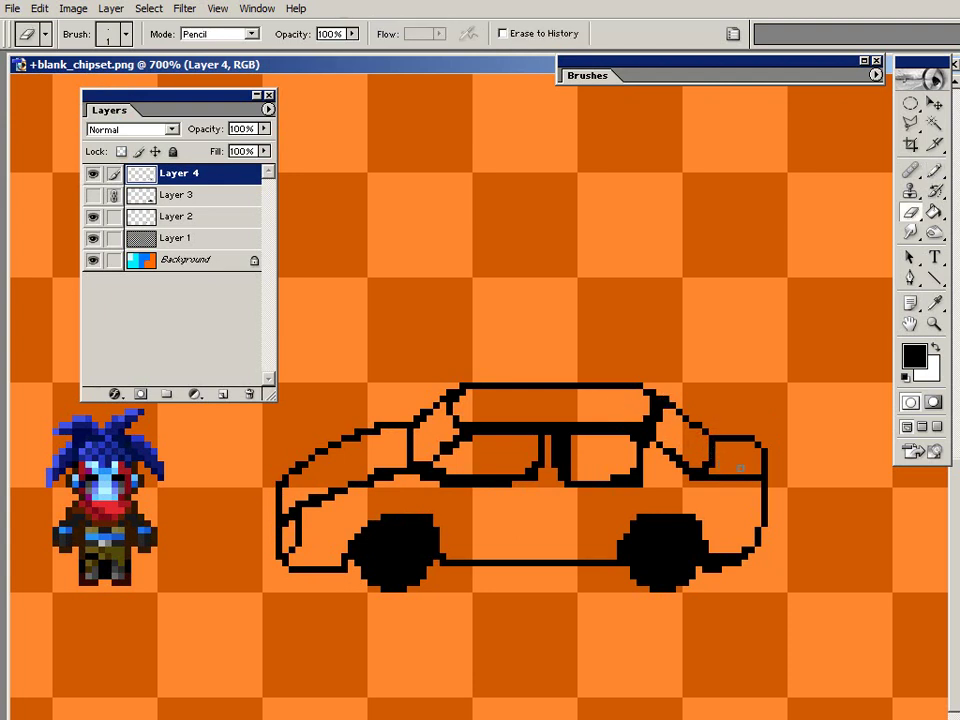
pyautogui.press('b')
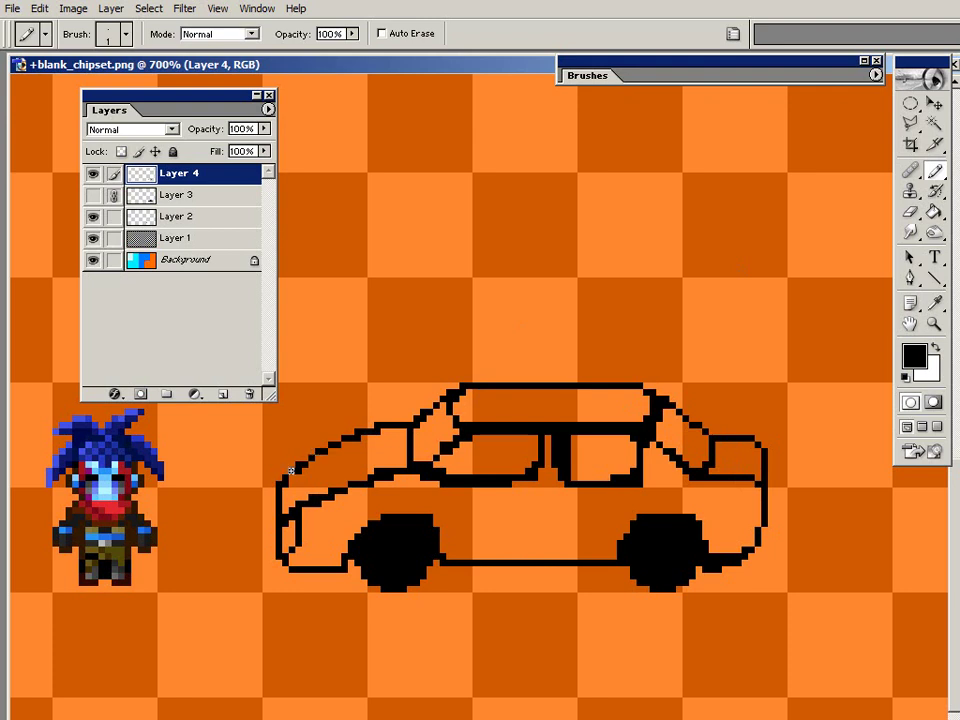
# Thicken the front roof line and erase stray pixels on the upper-front diagonal.
pyautogui.moveTo(349, 428); pyautogui.dragTo(282, 476)
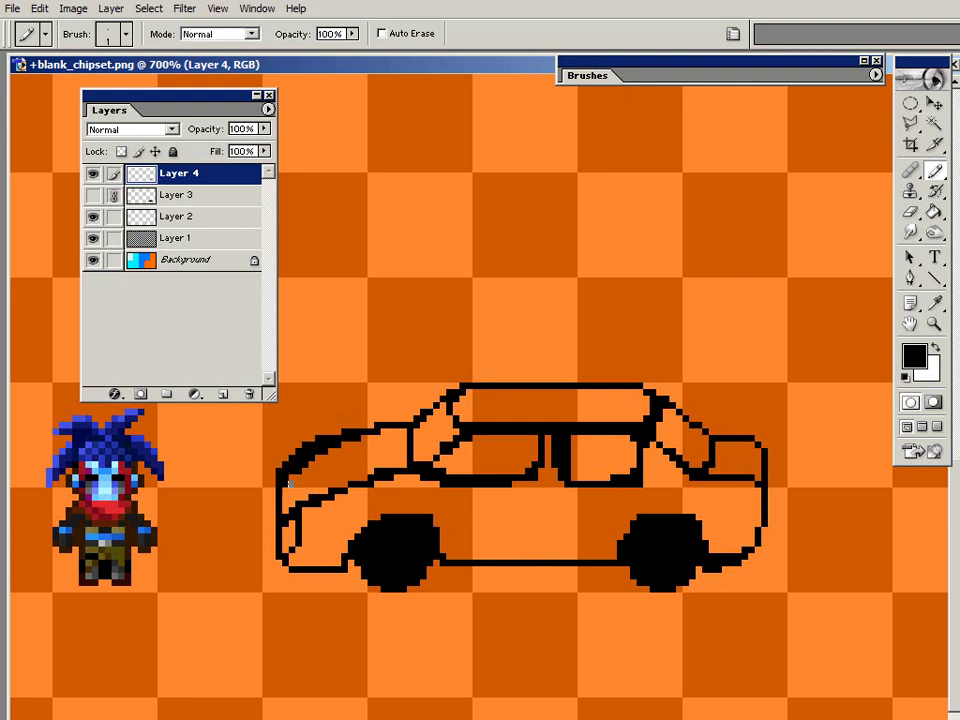
pyautogui.press('e')
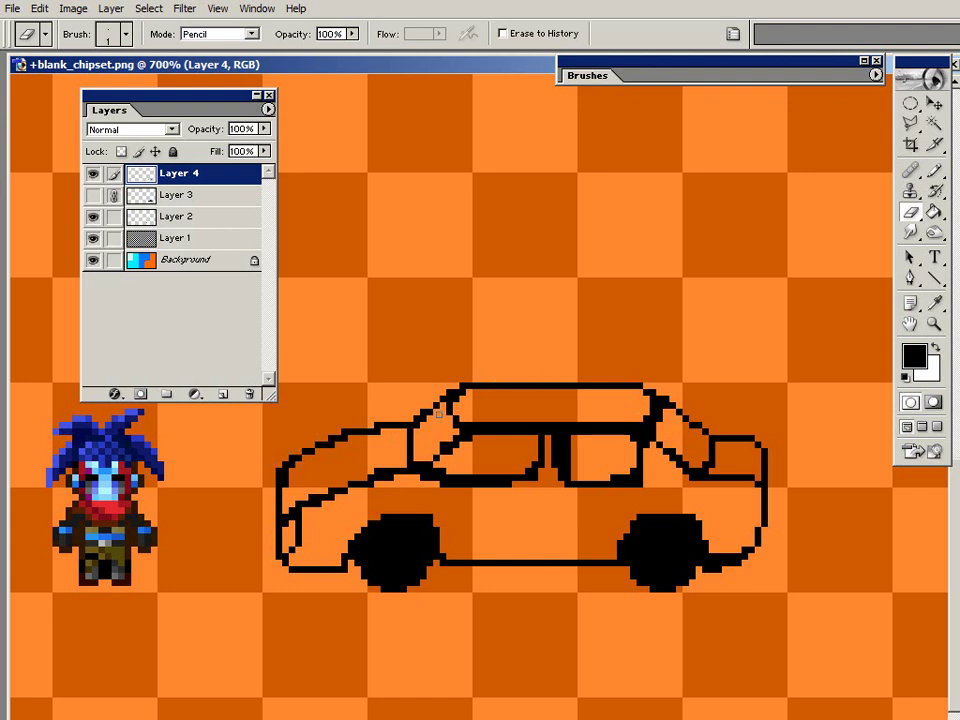
pyautogui.moveTo(439, 414); pyautogui.dragTo(442, 407)
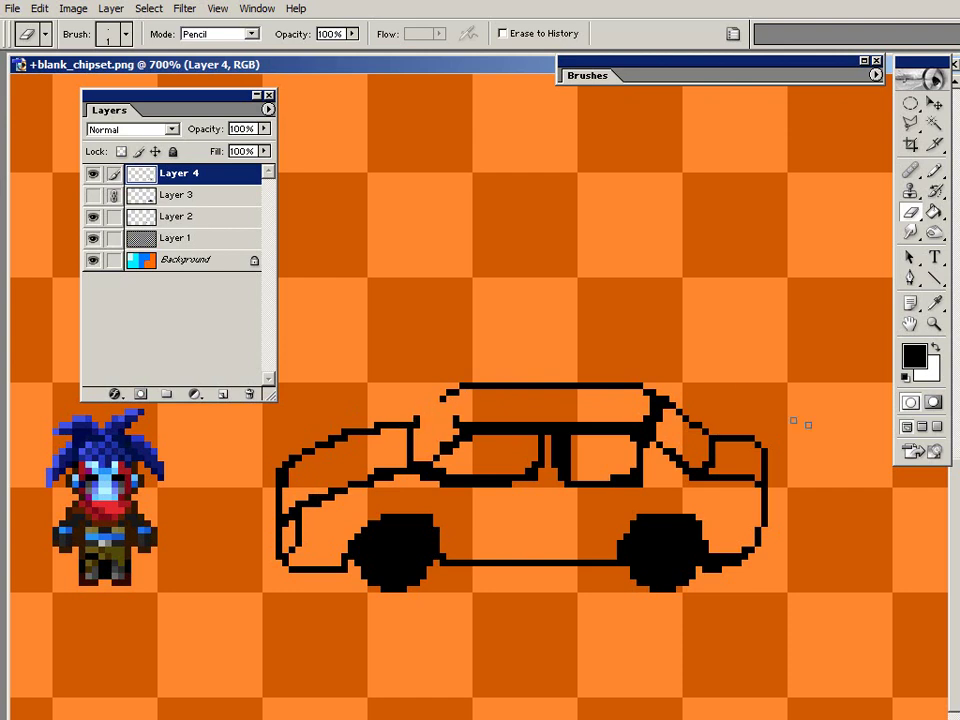
# Try the character sprite above the car's rear and middle, then return it to the left edge.
pyautogui.click(934, 104)
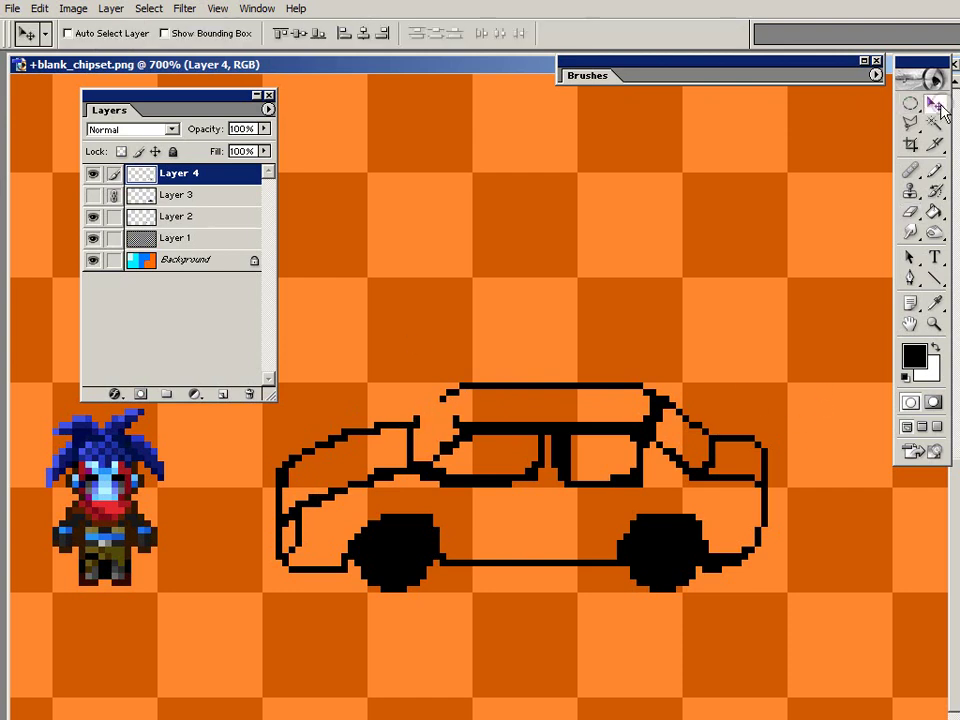
pyautogui.click(222, 218)
pyautogui.moveTo(212, 469)
pyautogui.mouseDown()
pyautogui.moveTo(797, 349)
pyautogui.moveTo(435, 363)
pyautogui.moveTo(786, 364)
pyautogui.moveTo(681, 381)
pyautogui.moveTo(765, 379)
pyautogui.moveTo(775, 432)
pyautogui.moveTo(829, 521)
pyautogui.moveTo(790, 522)
pyautogui.mouseUp()
pyautogui.moveTo(692, 561)
pyautogui.mouseDown()
pyautogui.moveTo(499, 553)
pyautogui.moveTo(498, 525)
pyautogui.moveTo(633, 537)
pyautogui.mouseUp()
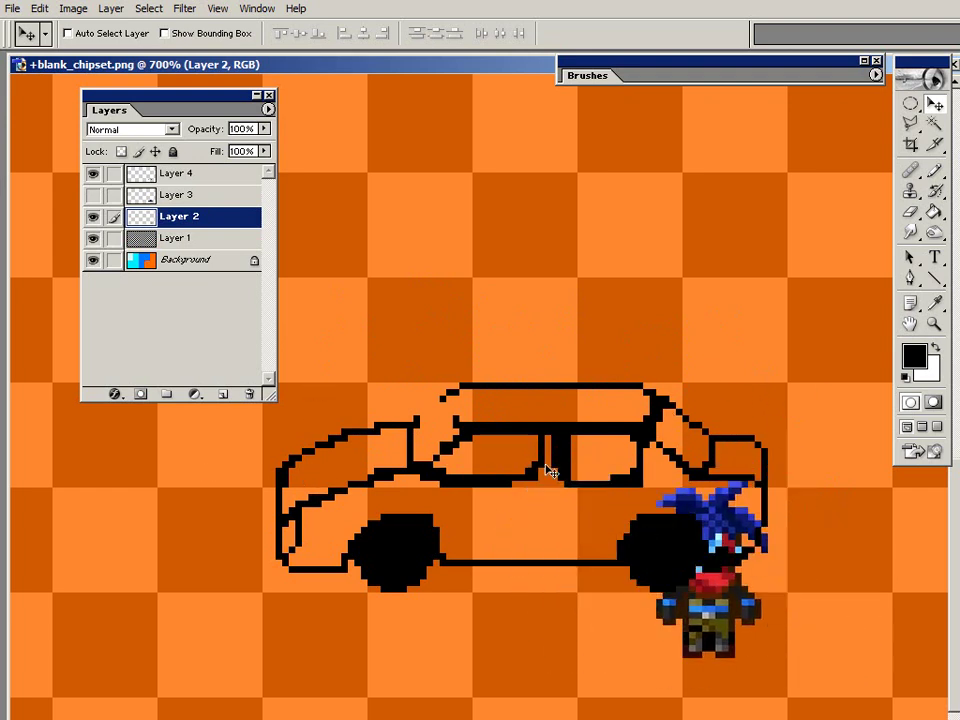
pyautogui.press('Right')
pyautogui.press('Right')
pyautogui.press('Right')
pyautogui.press('Down')
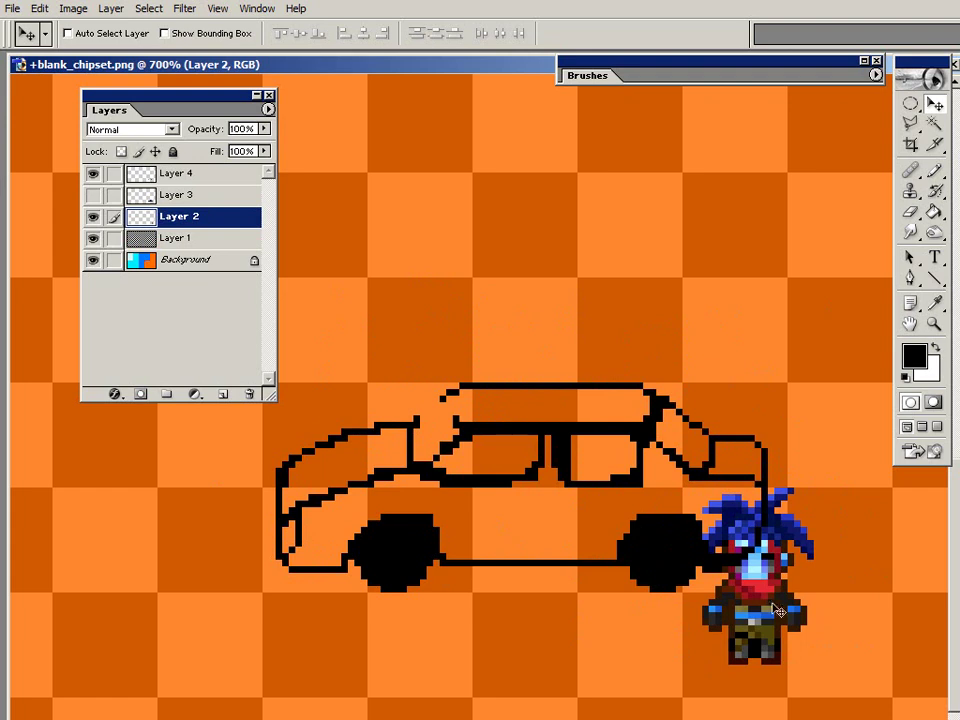
pyautogui.moveTo(700, 600); pyautogui.dragTo(46, 570)
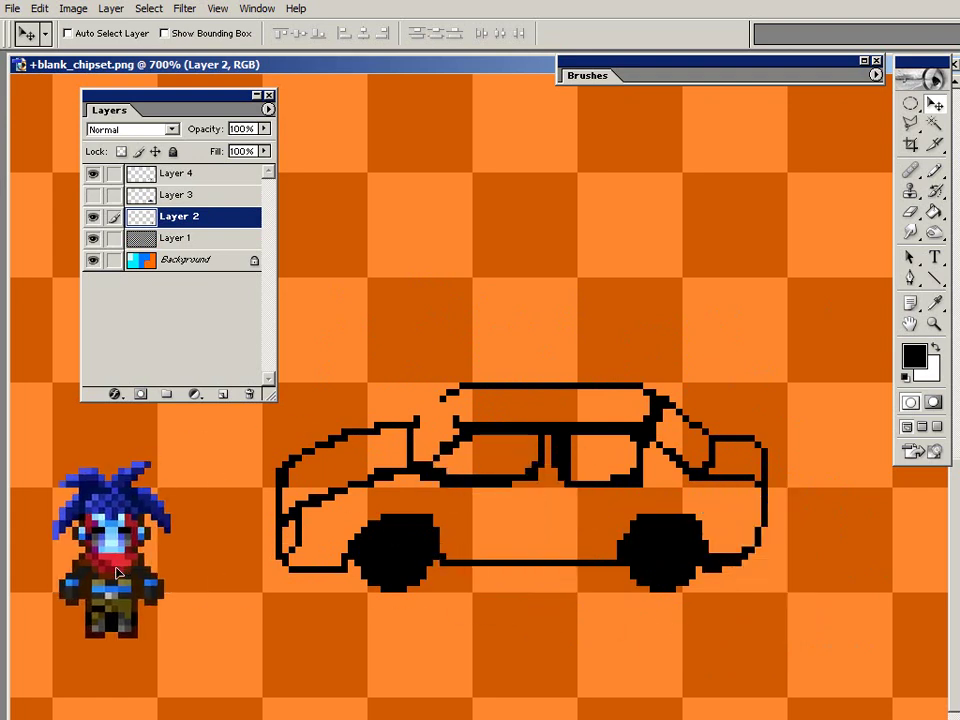
# Reposition the Layer 4 car outline slightly right over the wheels.
pyautogui.click(200, 176)
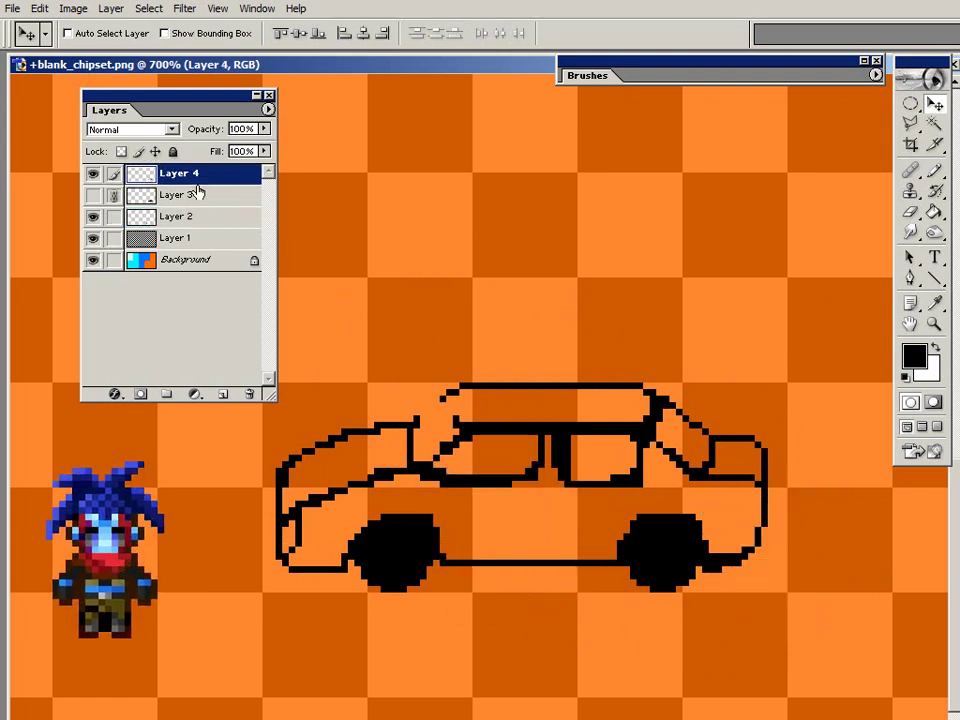
pyautogui.moveTo(566, 487); pyautogui.dragTo(567, 432)
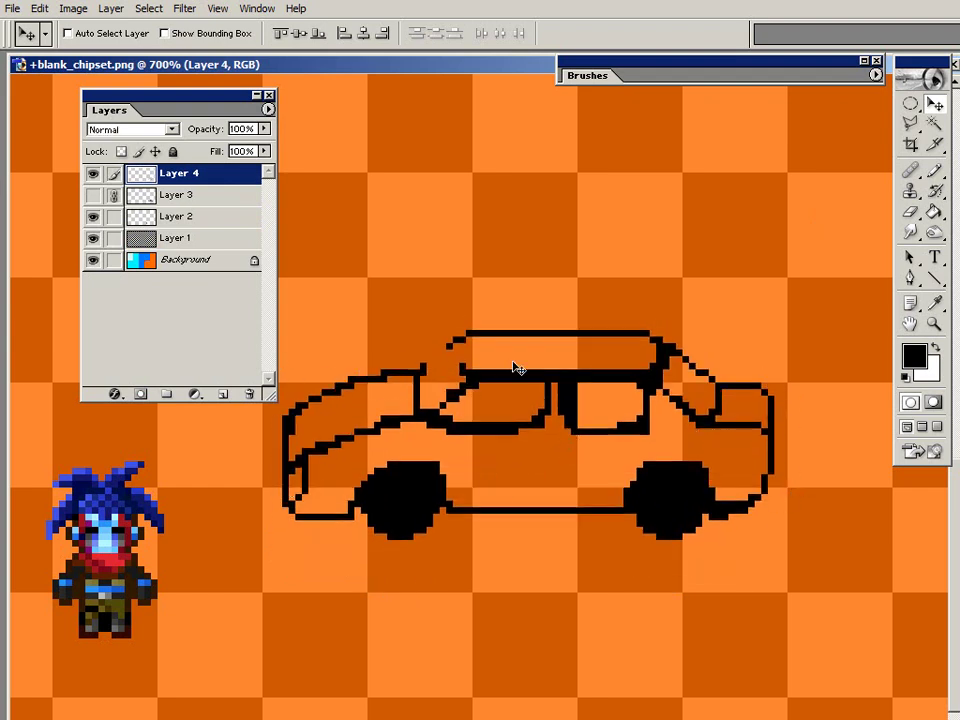
pyautogui.press('Down')
pyautogui.press('Down')
pyautogui.press('Down')
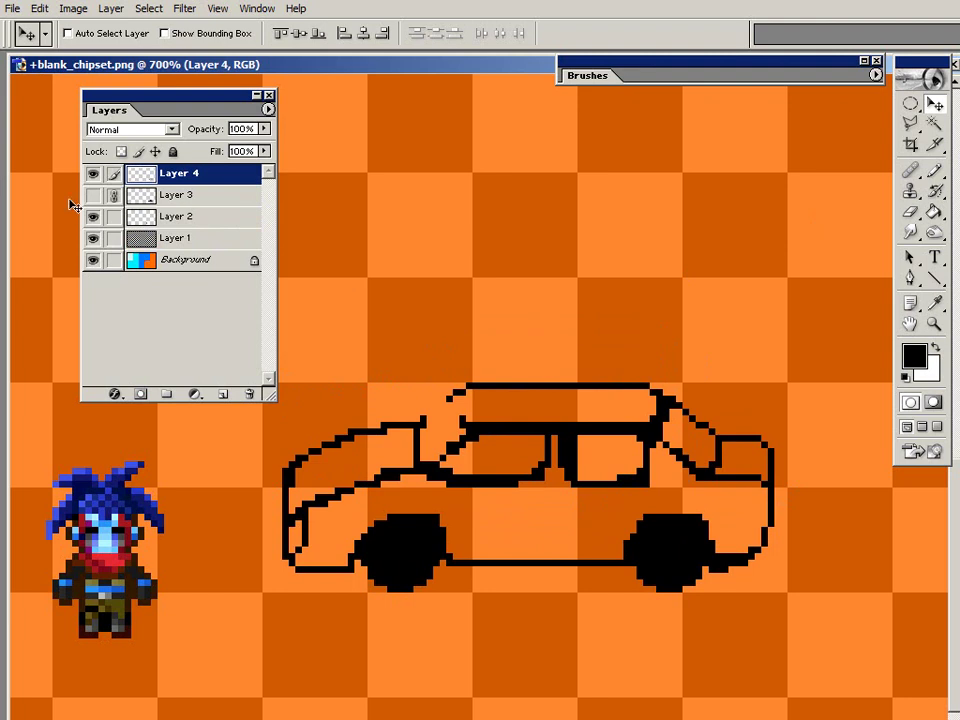
# Redraw the roof's front corner to join the windshield, trimming the extra diagonal pixels.
pyautogui.doubleClick(110, 110)
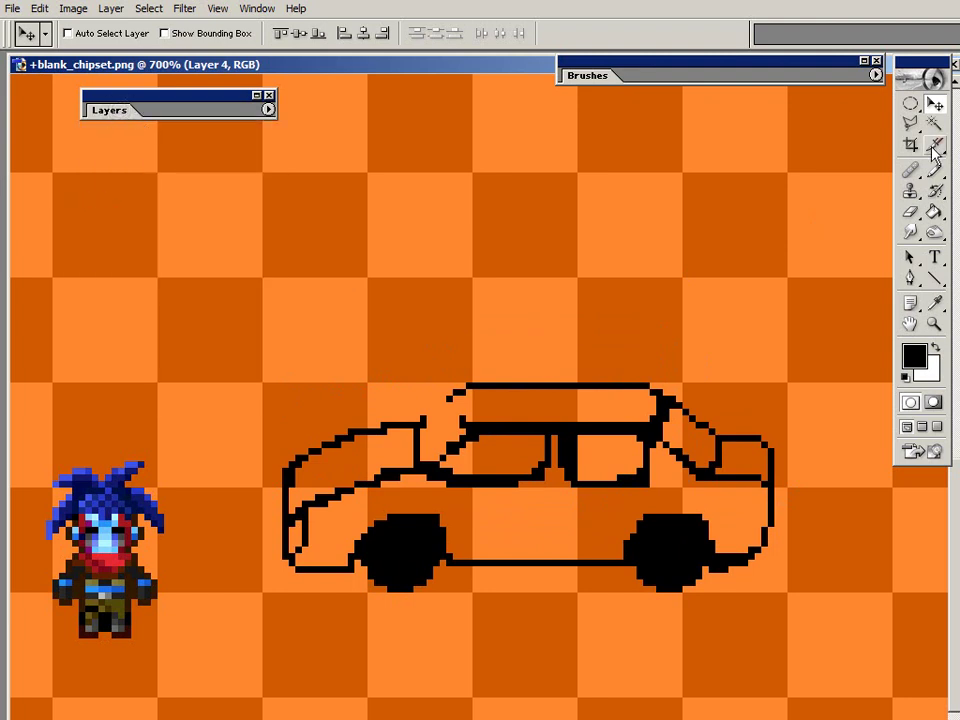
pyautogui.press('b')
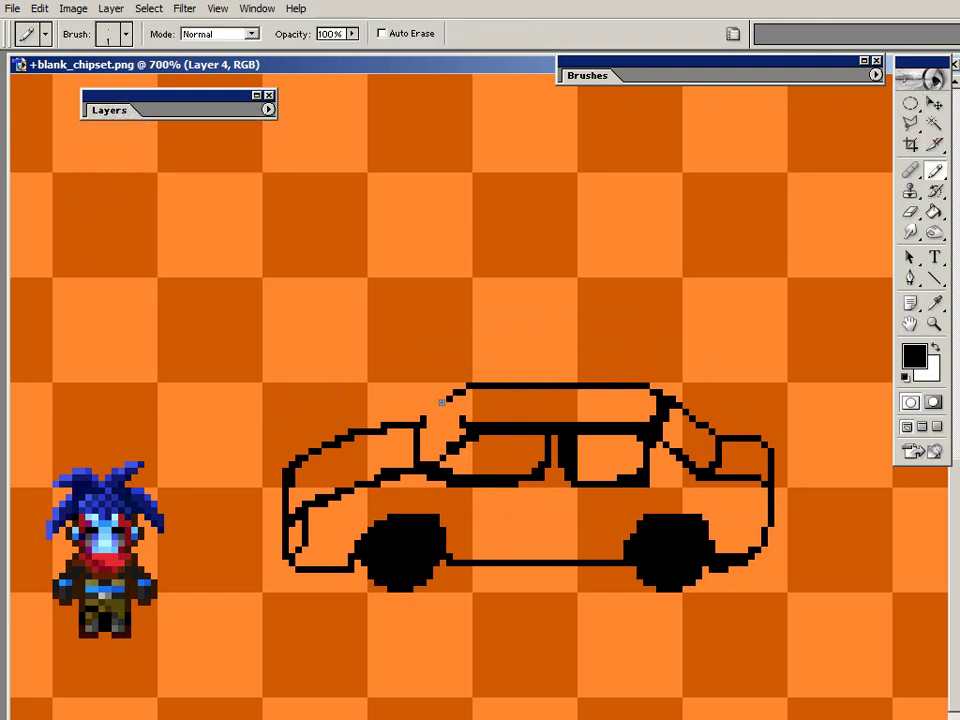
pyautogui.moveTo(450, 396)
pyautogui.mouseDown()
pyautogui.moveTo(421, 415)
pyautogui.moveTo(462, 420)
pyautogui.mouseUp()
pyautogui.press('e')
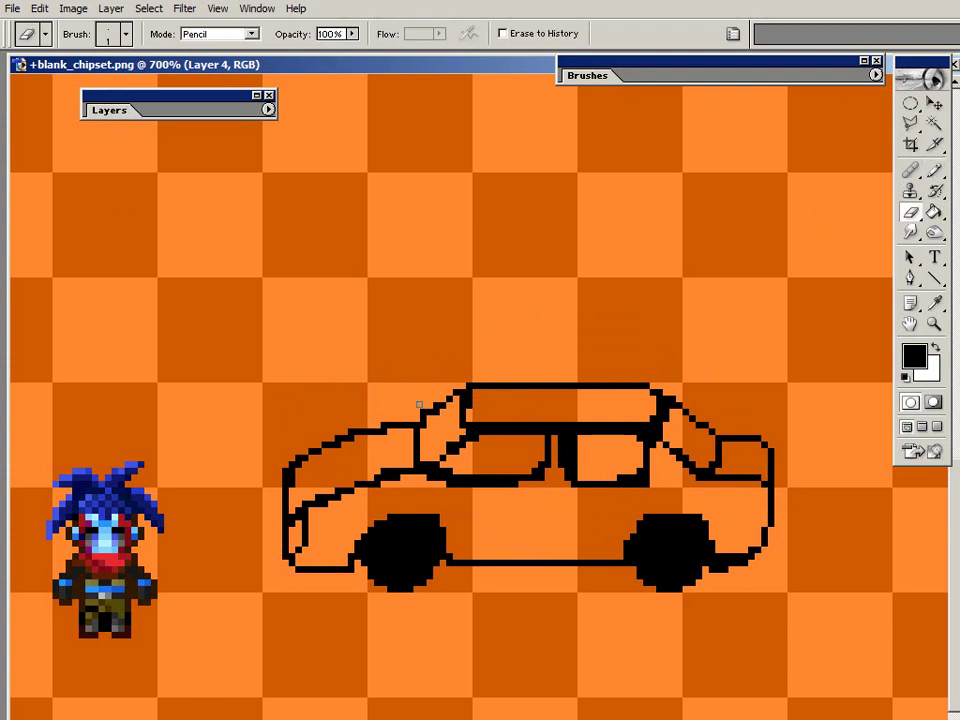
pyautogui.moveTo(437, 414); pyautogui.dragTo(416, 408)
# Pencil the front door's vertical edge, extend the window divider, and draw the door's bottom line.
pyautogui.press('b')
pyautogui.moveTo(421, 482); pyautogui.dragTo(423, 515)
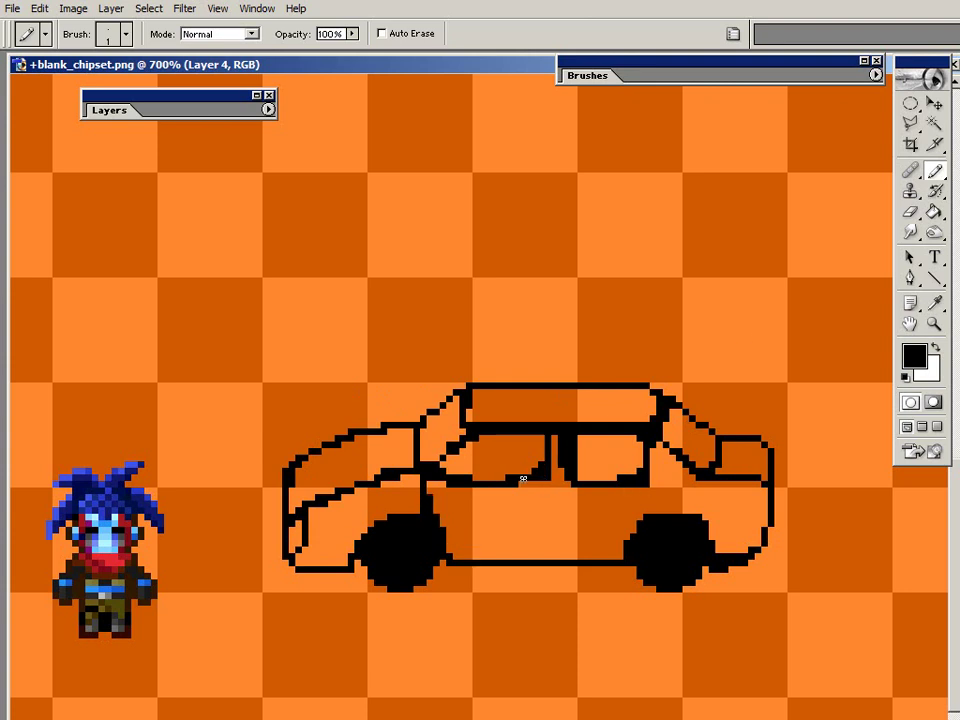
pyautogui.click(544, 480)
pyautogui.moveTo(558, 466); pyautogui.dragTo(565, 482)
pyautogui.press('e')
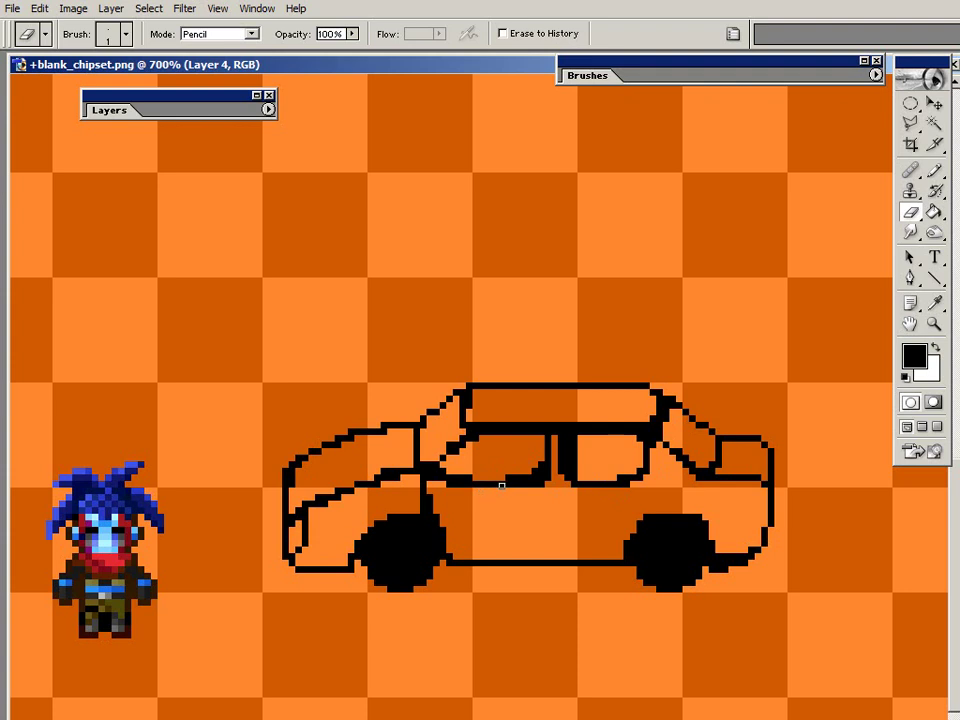
pyautogui.press('b')
pyautogui.moveTo(447, 541); pyautogui.dragTo(521, 544)
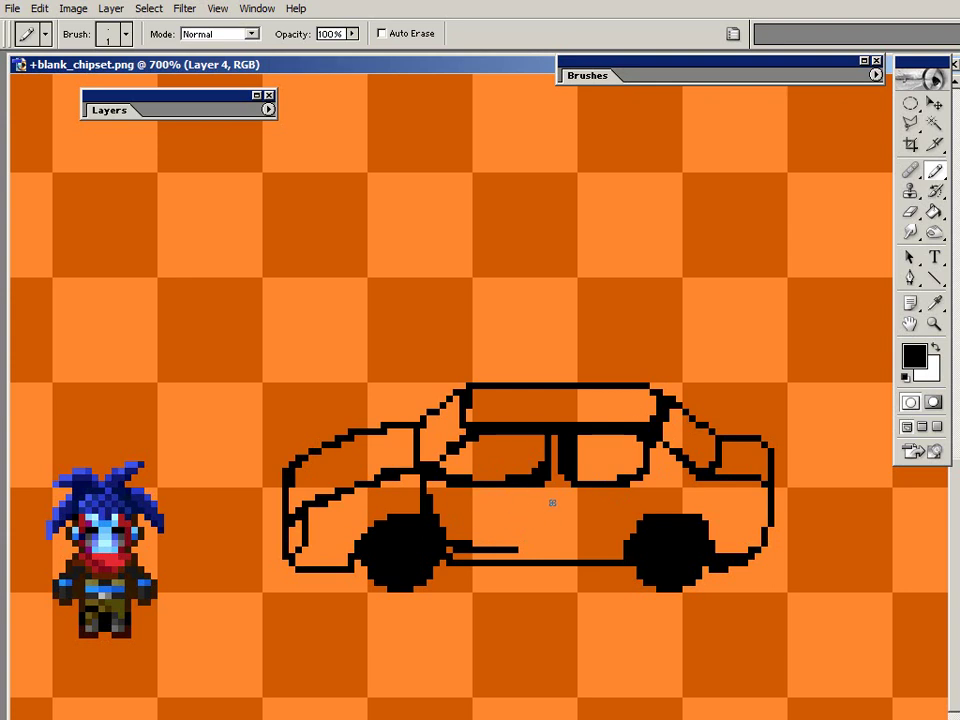
# Draw the front and rear door edges and extend the middle door line downward.
pyautogui.moveTo(546, 476)
pyautogui.mouseDown()
pyautogui.moveTo(542, 527)
pyautogui.moveTo(528, 541)
pyautogui.mouseUp()
pyautogui.press('e')
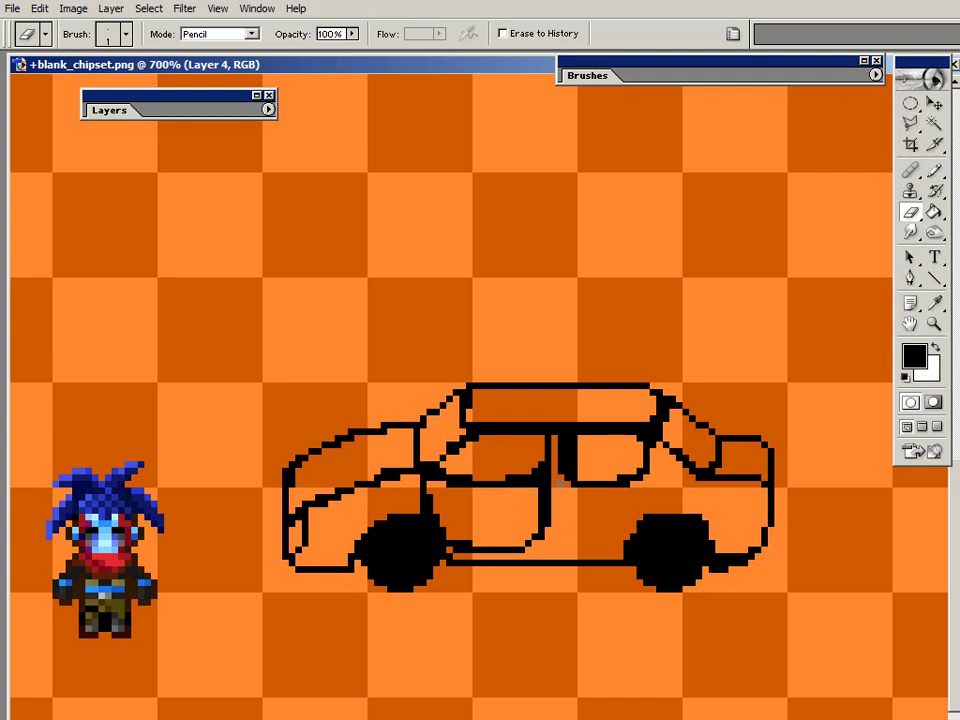
pyautogui.press('b')
pyautogui.moveTo(557, 480); pyautogui.dragTo(560, 528)
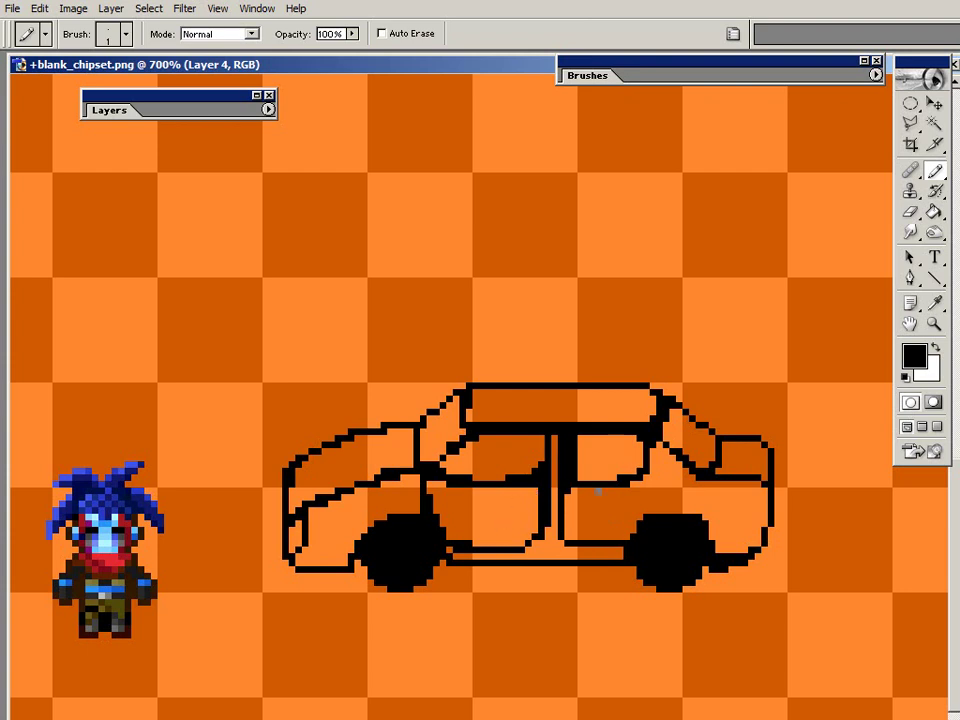
pyautogui.press('e')
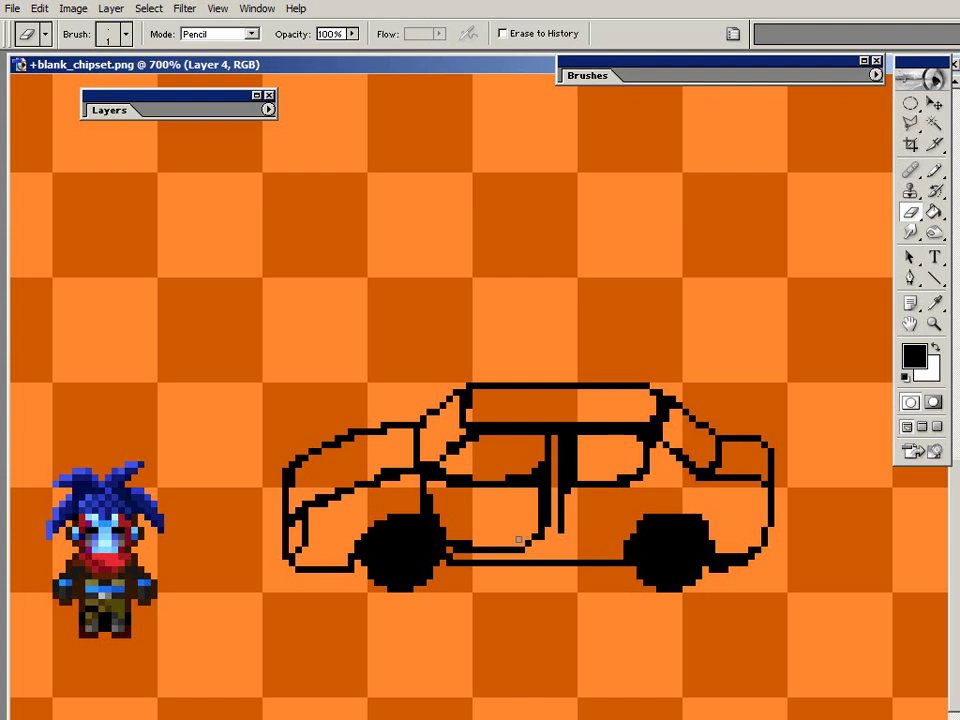
pyautogui.press('b')
pyautogui.moveTo(563, 537); pyautogui.dragTo(601, 553)
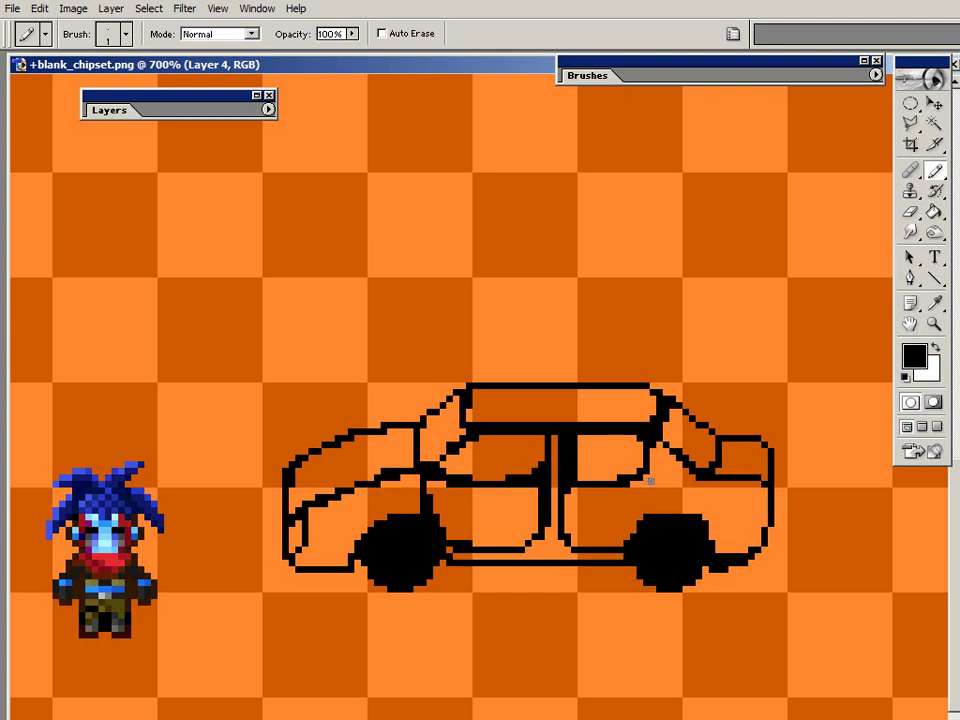
pyautogui.moveTo(657, 481); pyautogui.dragTo(664, 493)
# Erase a front window pixel and thin the thick pillar between the doors.
pyautogui.press('e')
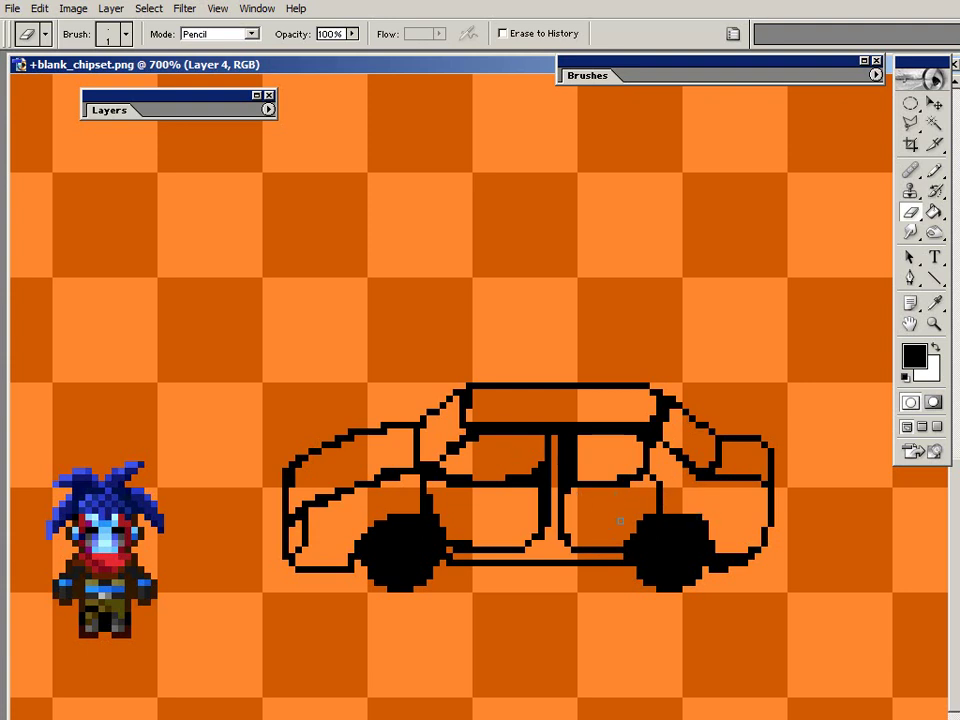
pyautogui.click(465, 478)
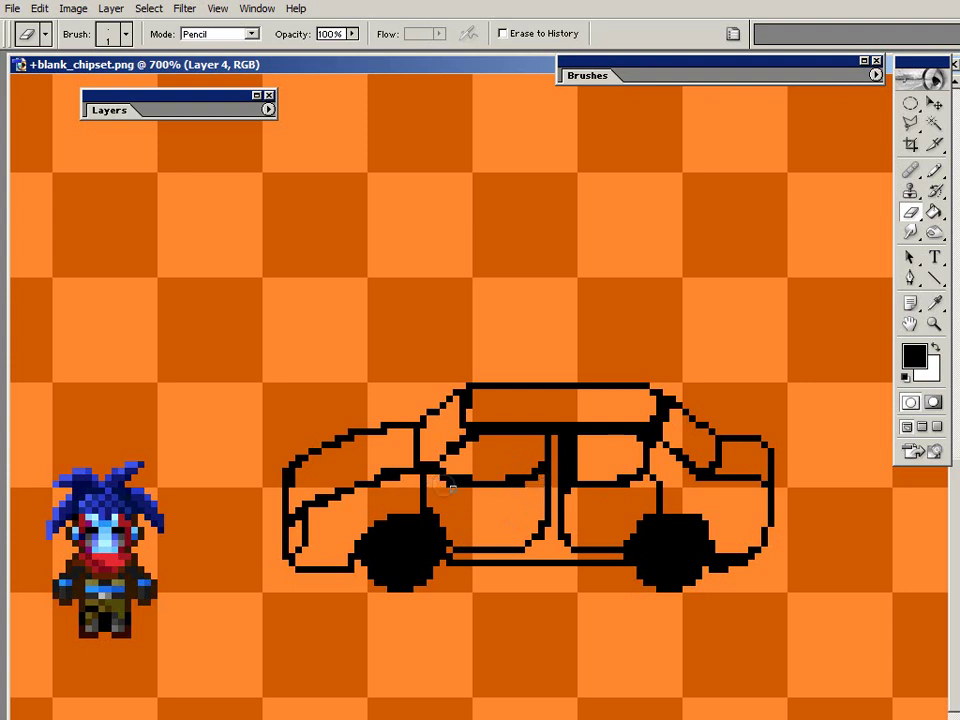
pyautogui.moveTo(565, 493); pyautogui.dragTo(568, 444)
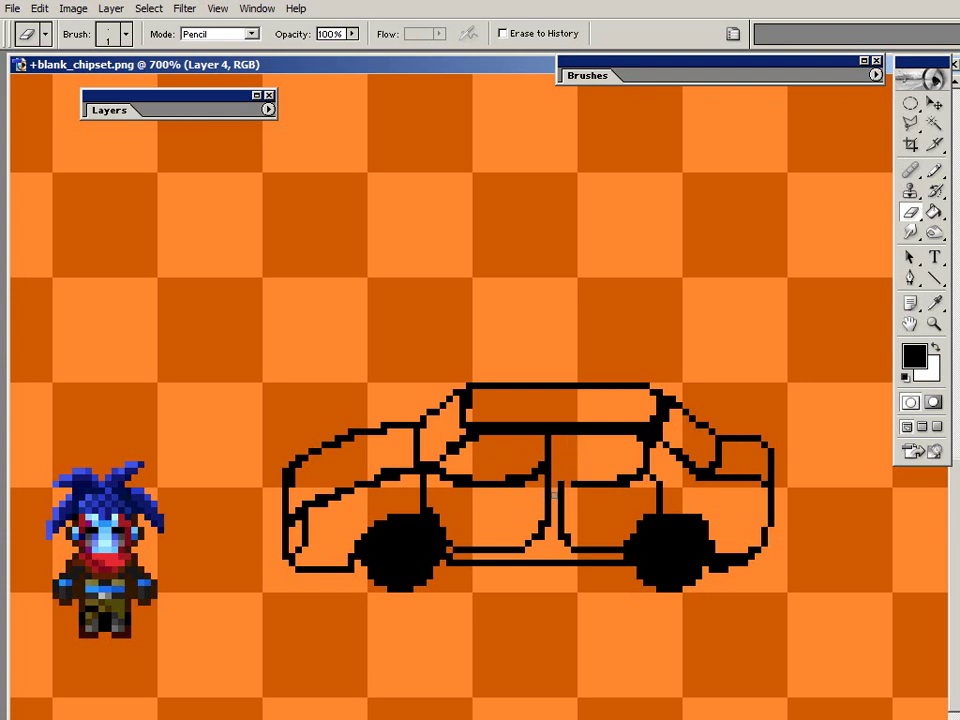
# Touch up the thin centre pillar and the rear door pillar with the Pencil.
pyautogui.press('b')
pyautogui.moveTo(559, 470); pyautogui.dragTo(559, 434)
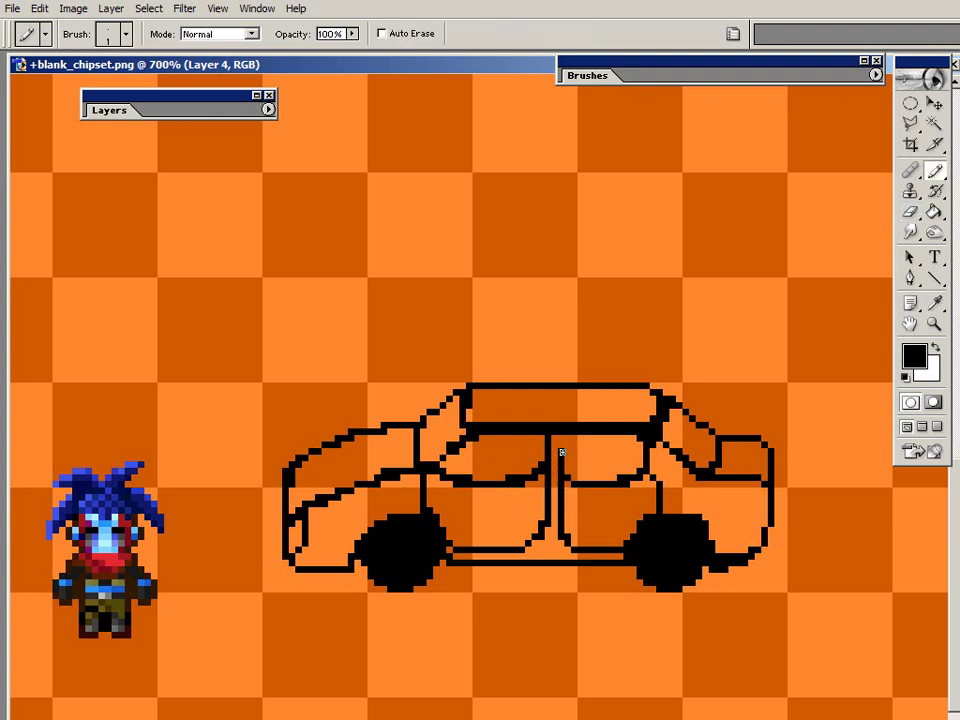
pyautogui.moveTo(655, 440); pyautogui.dragTo(655, 463)
# Replace the rough bottom outline with a straight black line extending past the rear wheel.
pyautogui.press('e')
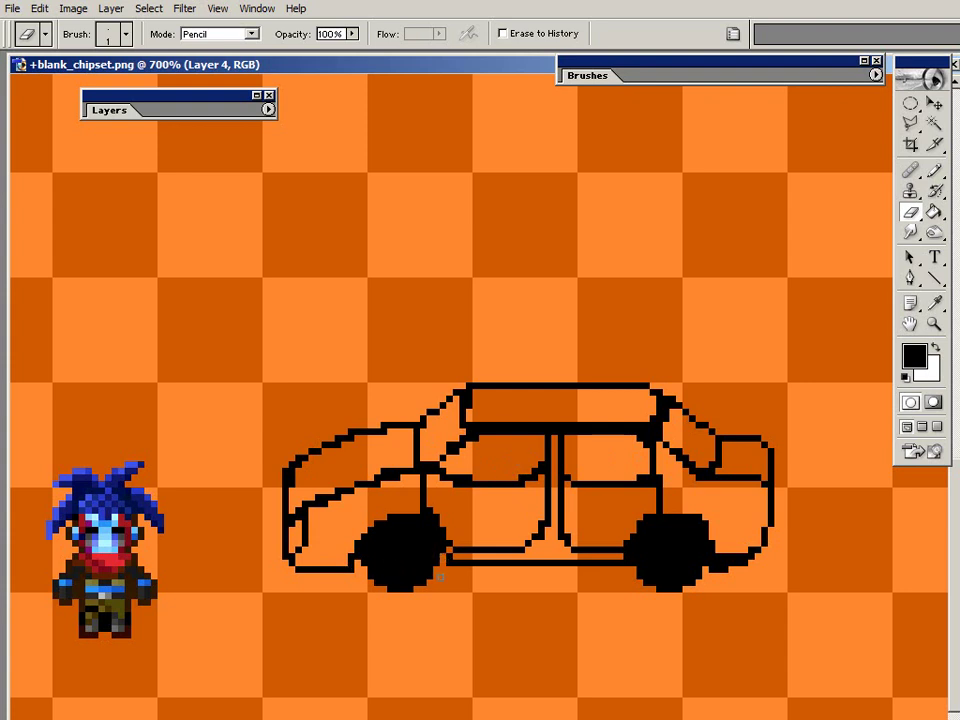
pyautogui.moveTo(449, 566); pyautogui.dragTo(513, 564)
pyautogui.press('b')
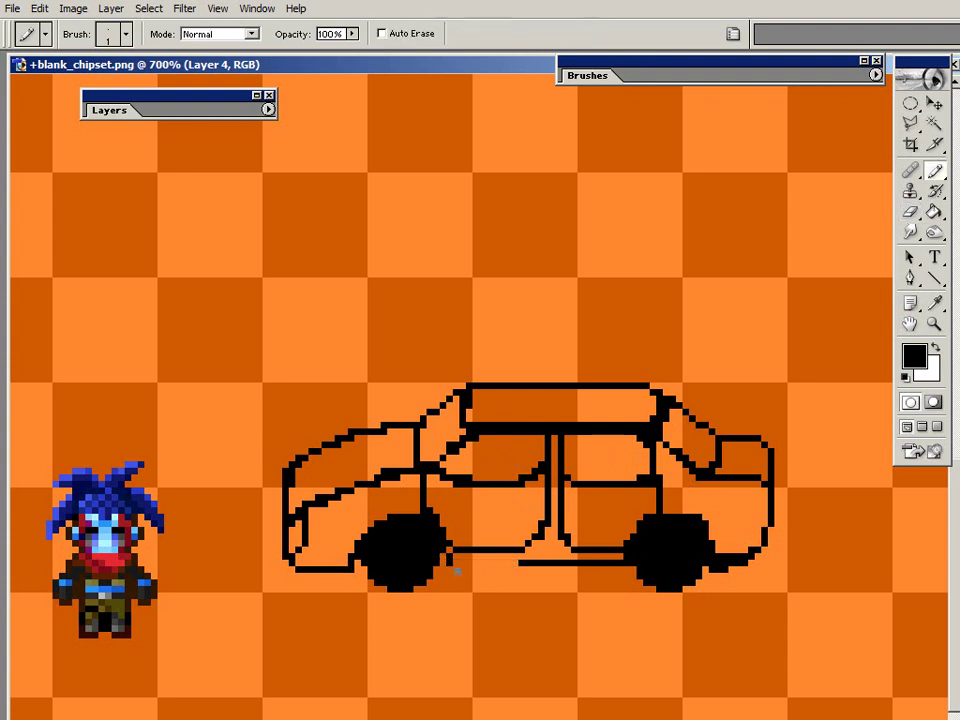
pyautogui.moveTo(447, 566); pyautogui.dragTo(591, 569)
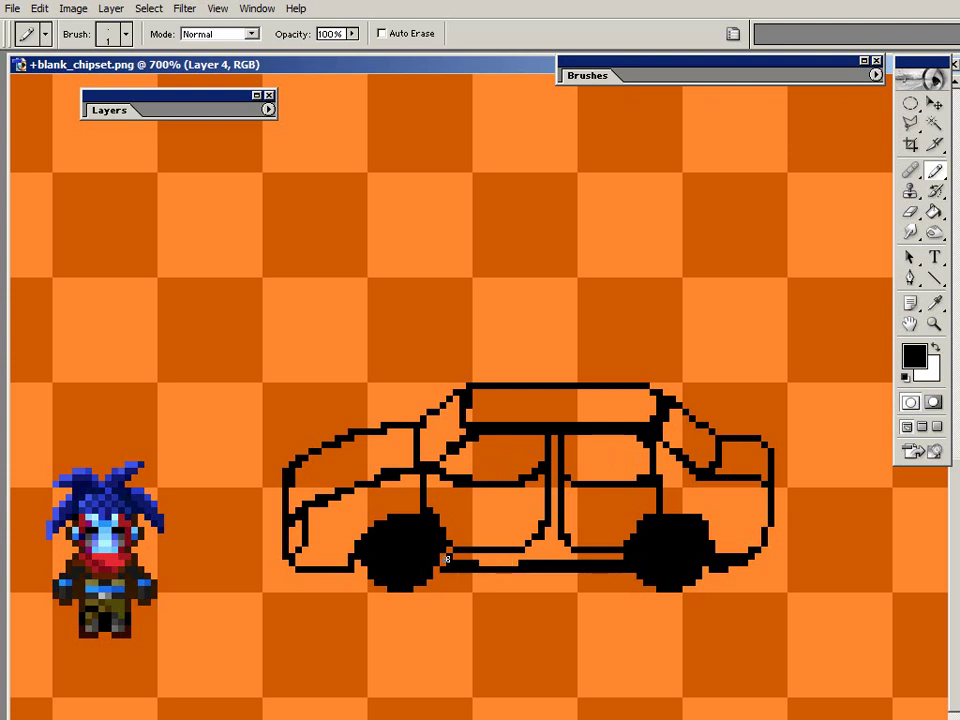
pyautogui.moveTo(450, 556); pyautogui.dragTo(533, 566)
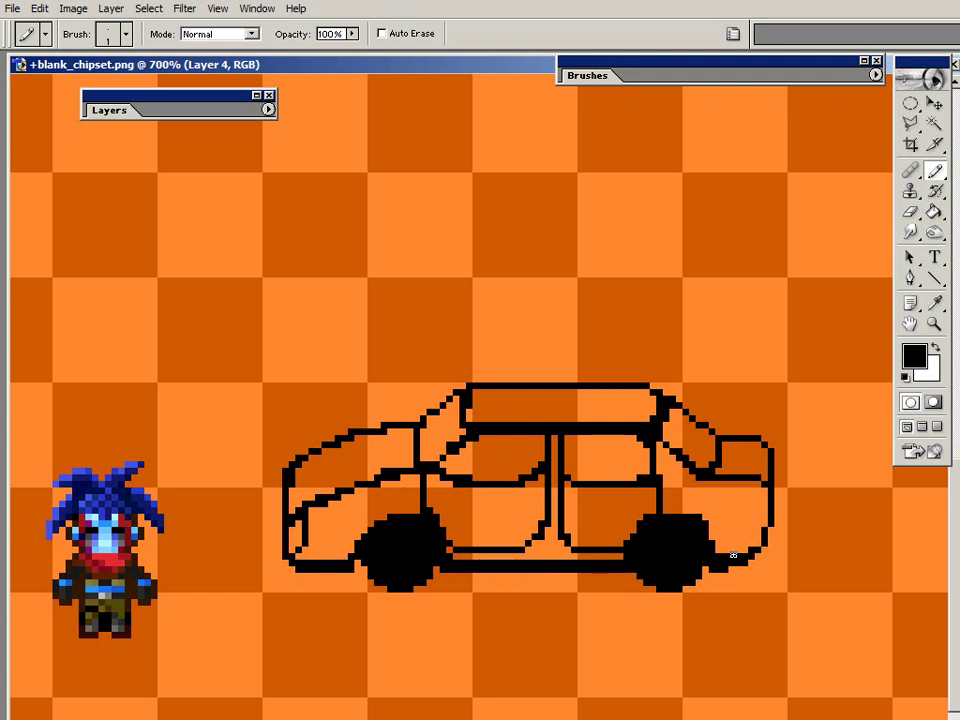
pyautogui.moveTo(731, 567); pyautogui.dragTo(649, 553)
pyautogui.press('e')
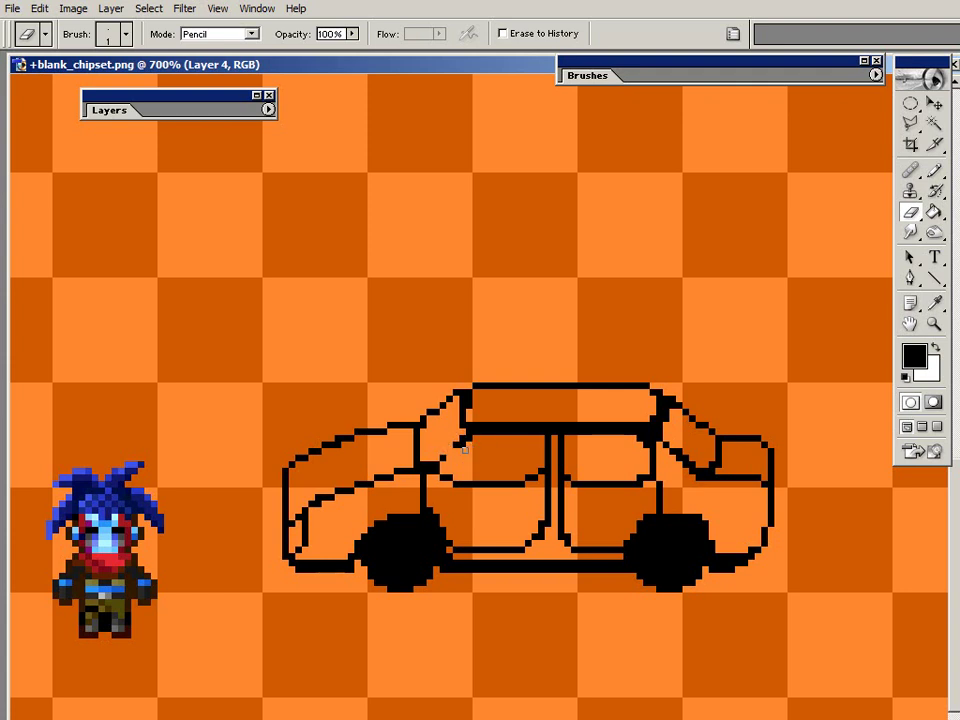
# Add and trim pixels at the roof's front corner to connect the roof line to the windscreen pillar.
pyautogui.press('b')
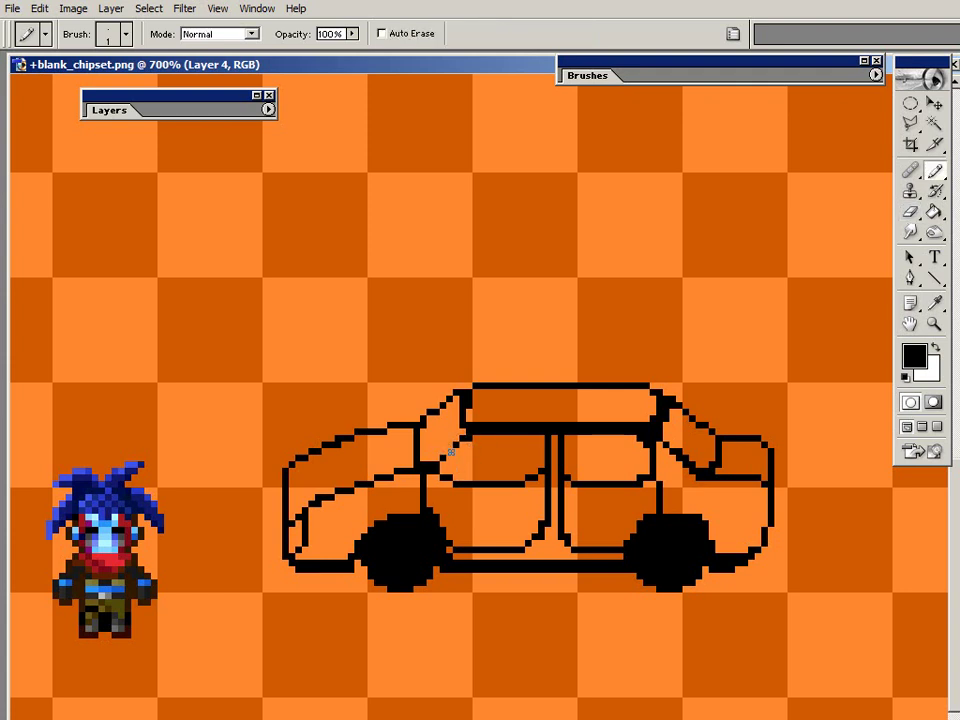
pyautogui.press('e')
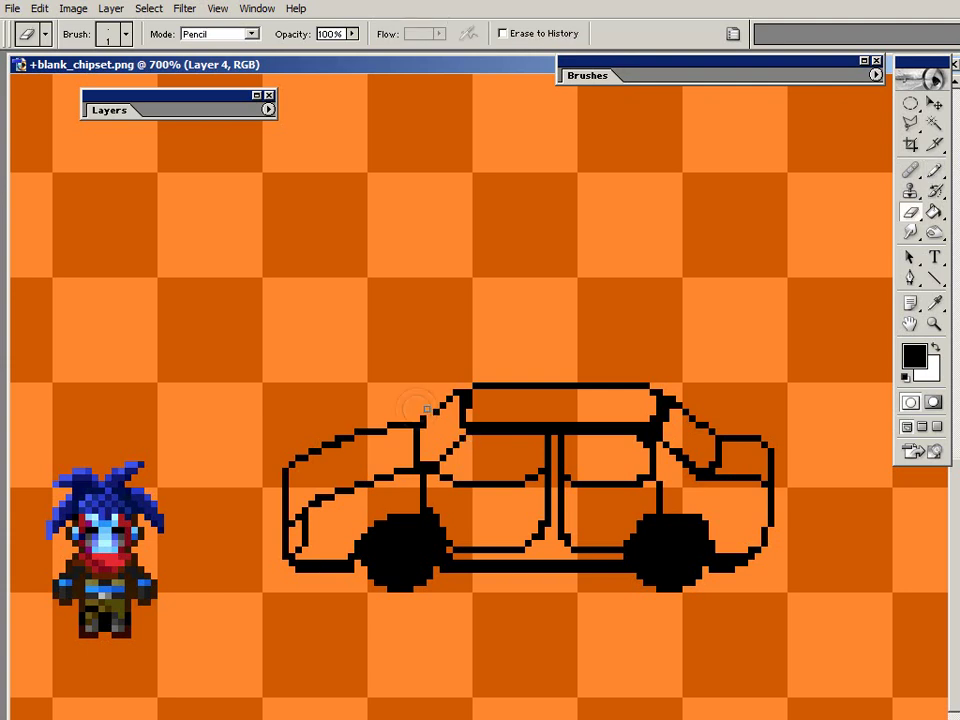
pyautogui.press('b')
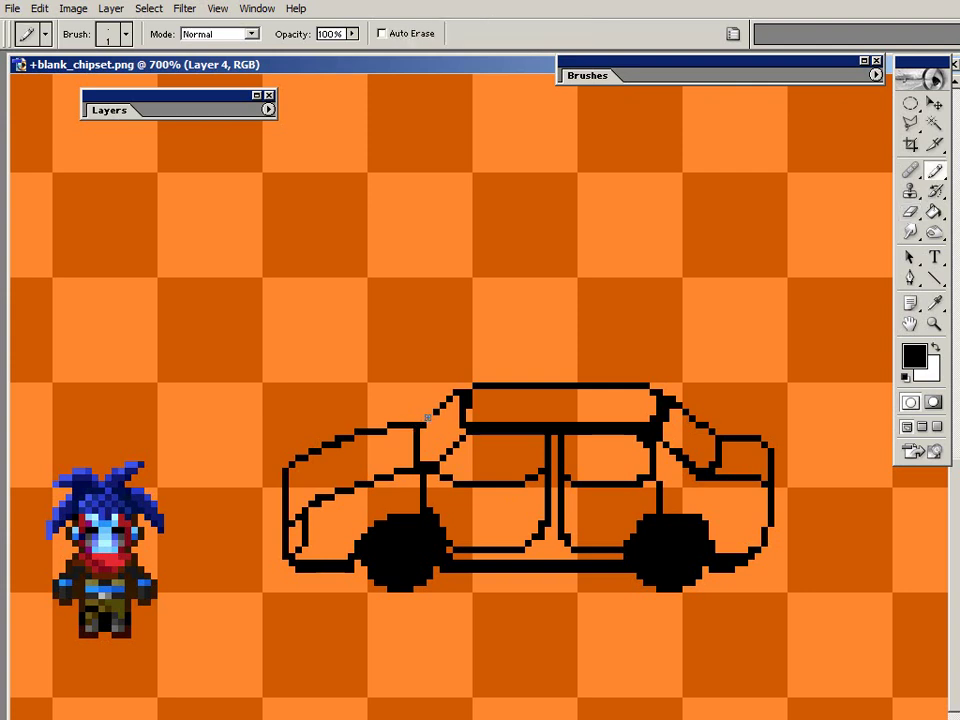
pyautogui.click(410, 437)
pyautogui.click(460, 392)
pyautogui.press('e')
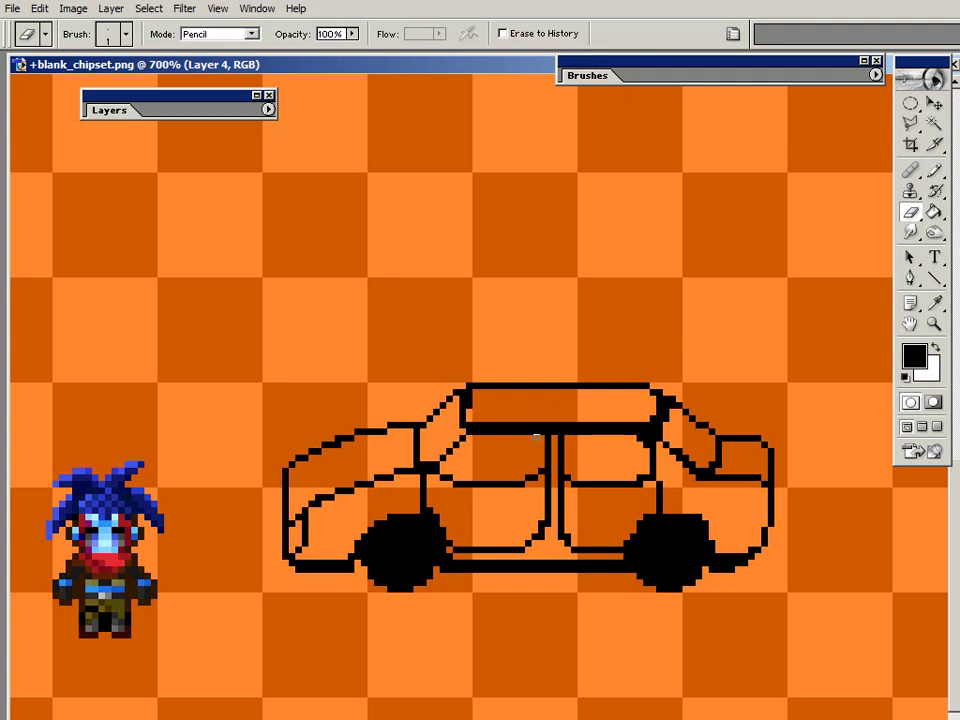
# Show and delete the faded Layer 3, then create an empty Layer 5 above Layer 2.
pyautogui.doubleClick(108, 108)
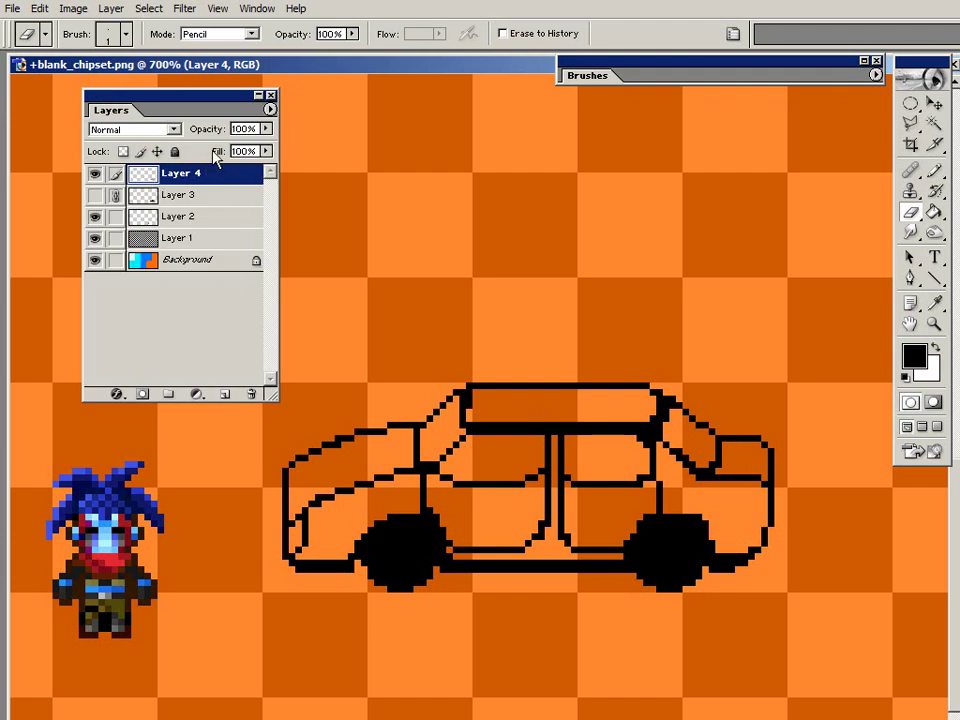
pyautogui.click(94, 195)
pyautogui.click(185, 195)
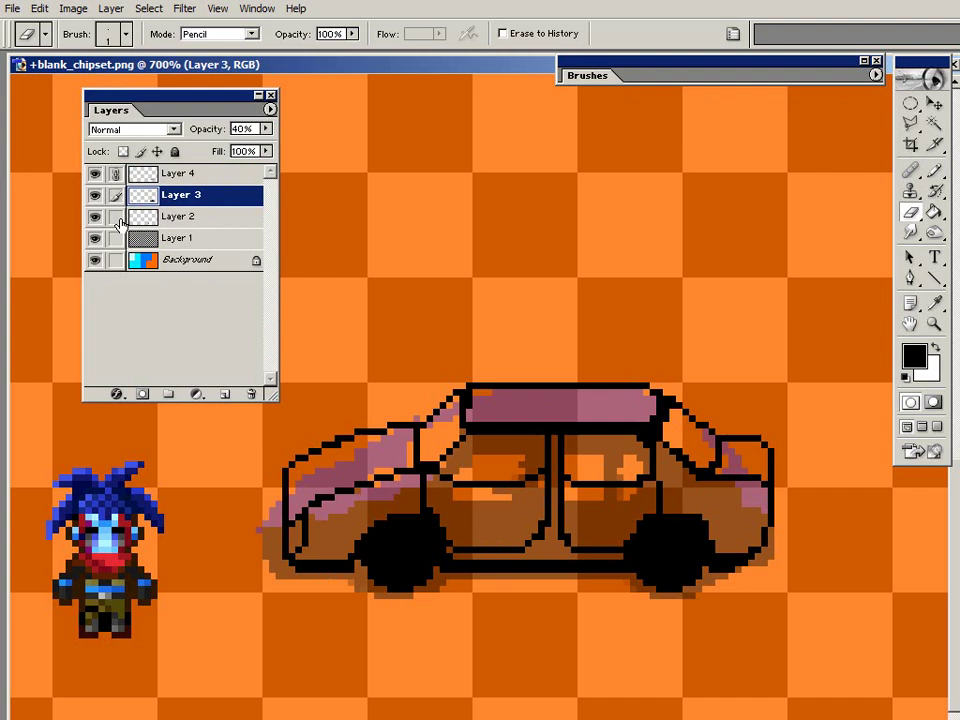
pyautogui.rightClick(195, 200)
pyautogui.click(224, 268)
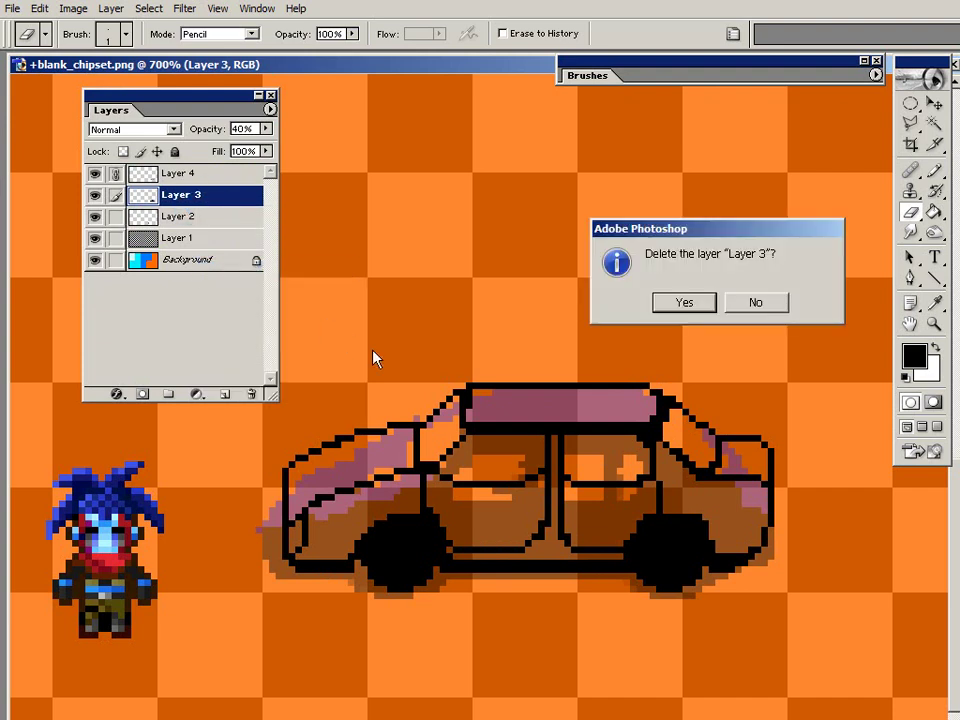
pyautogui.click(684, 302)
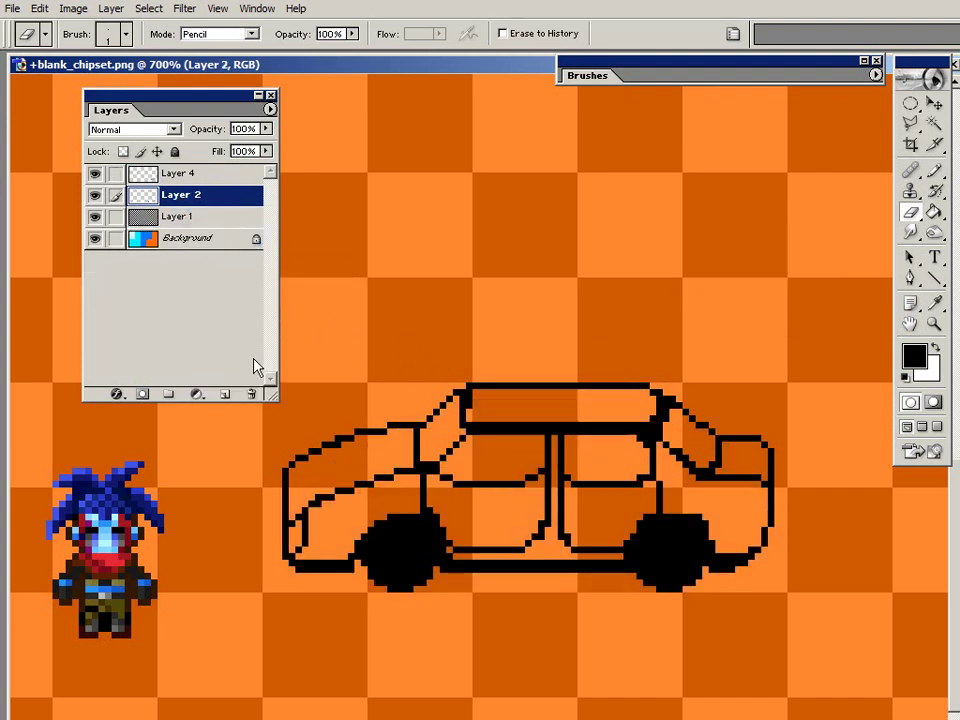
pyautogui.click(222, 395)
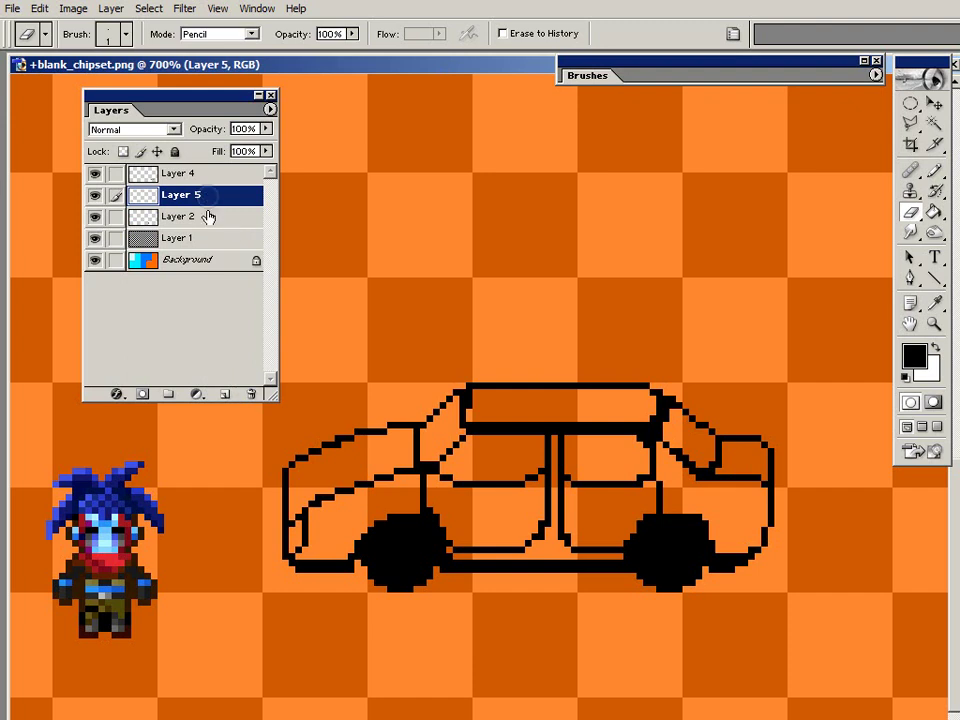
# Set the Pencil to a 5 px brush with Shape Dynamics enabled.
pyautogui.press('b')
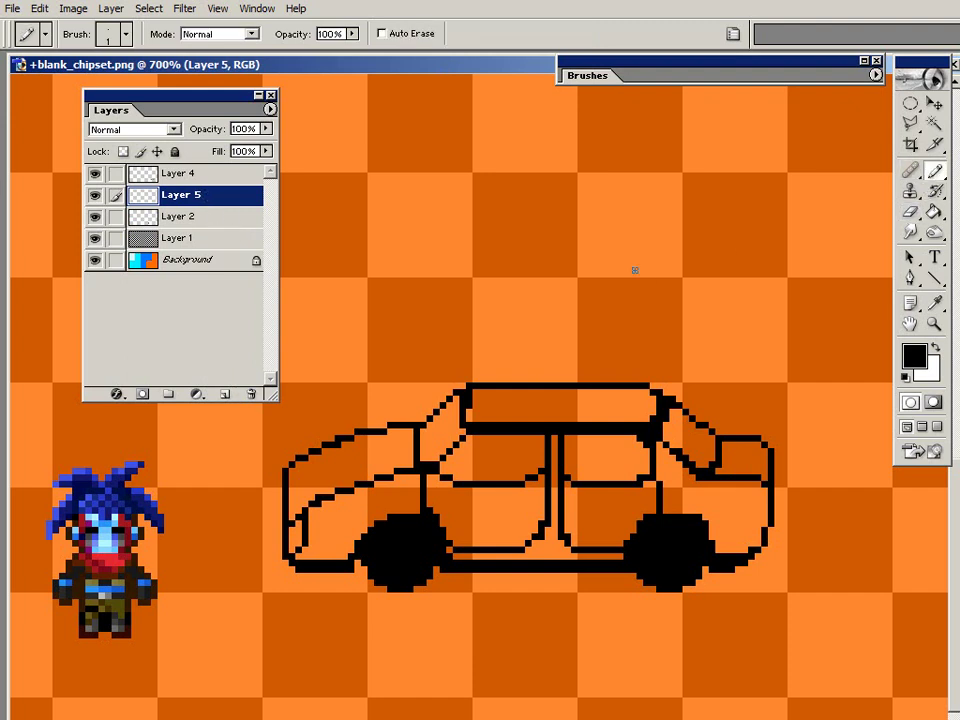
pyautogui.rightClick(658, 318)
pyautogui.write('5')
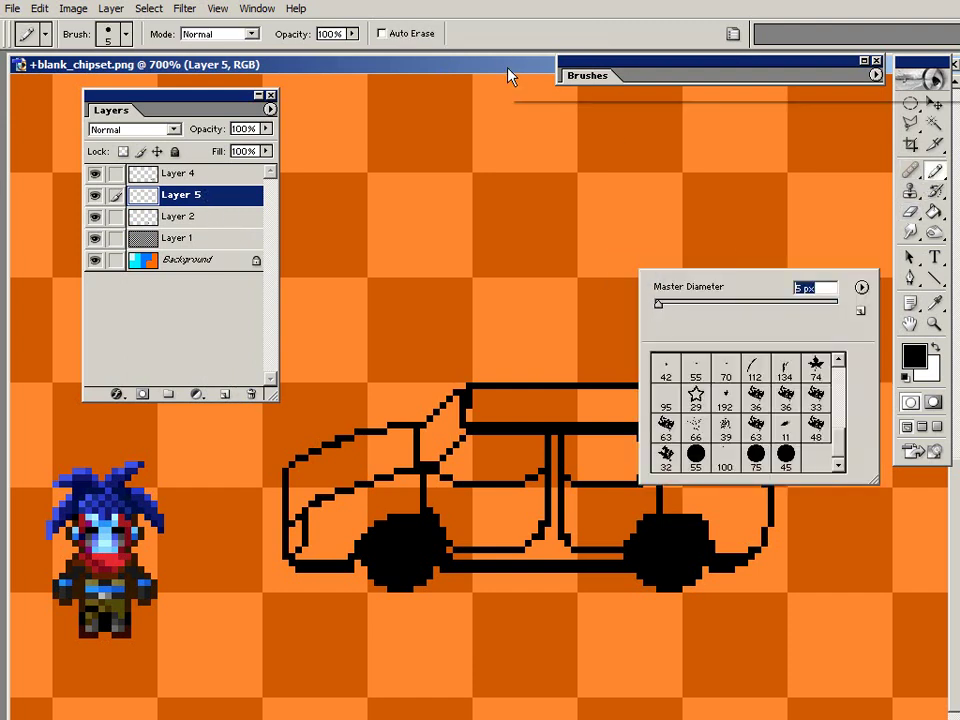
pyautogui.press('Return')
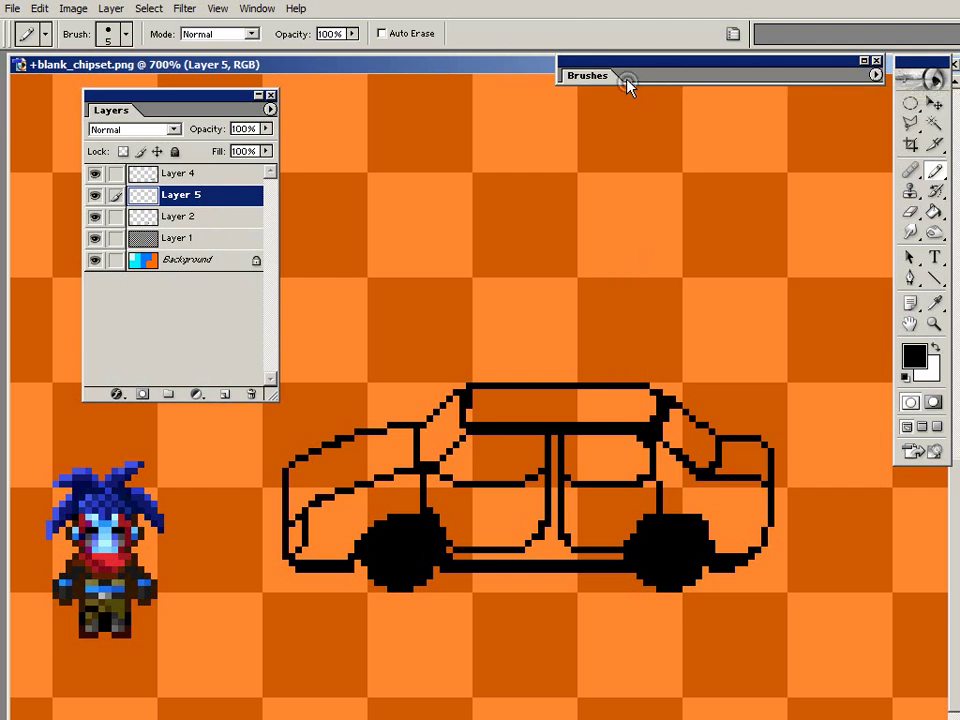
pyautogui.click(622, 76)
pyautogui.click(576, 139)
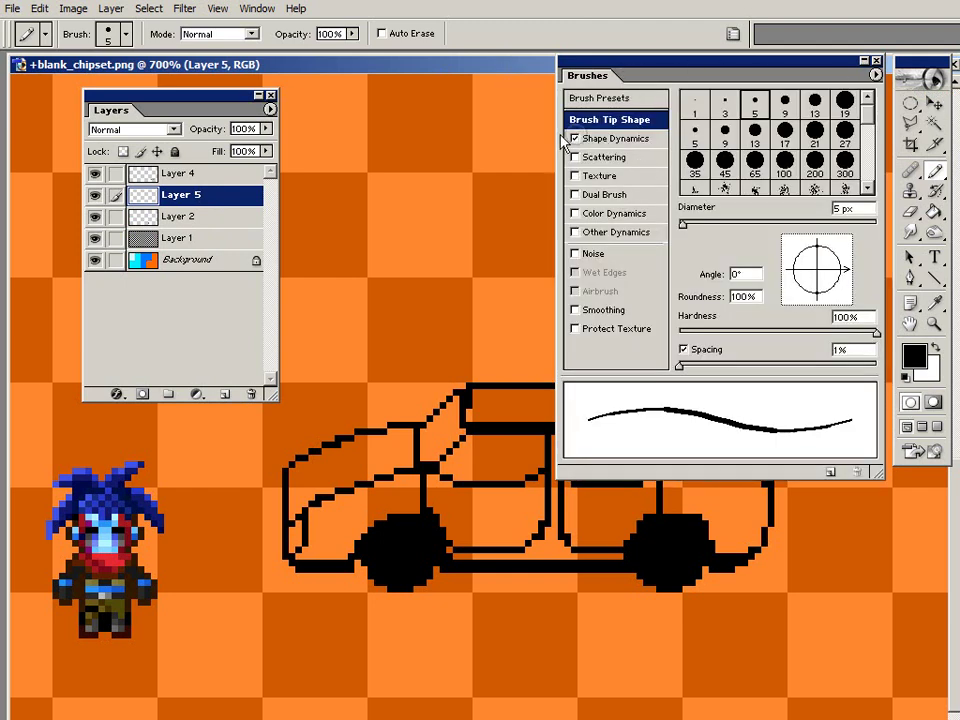
pyautogui.click(605, 78)
# Pick medium blue (R59 G59 B175) and paint the car body, narrowing the brush to 3 px.
pyautogui.click(913, 355)
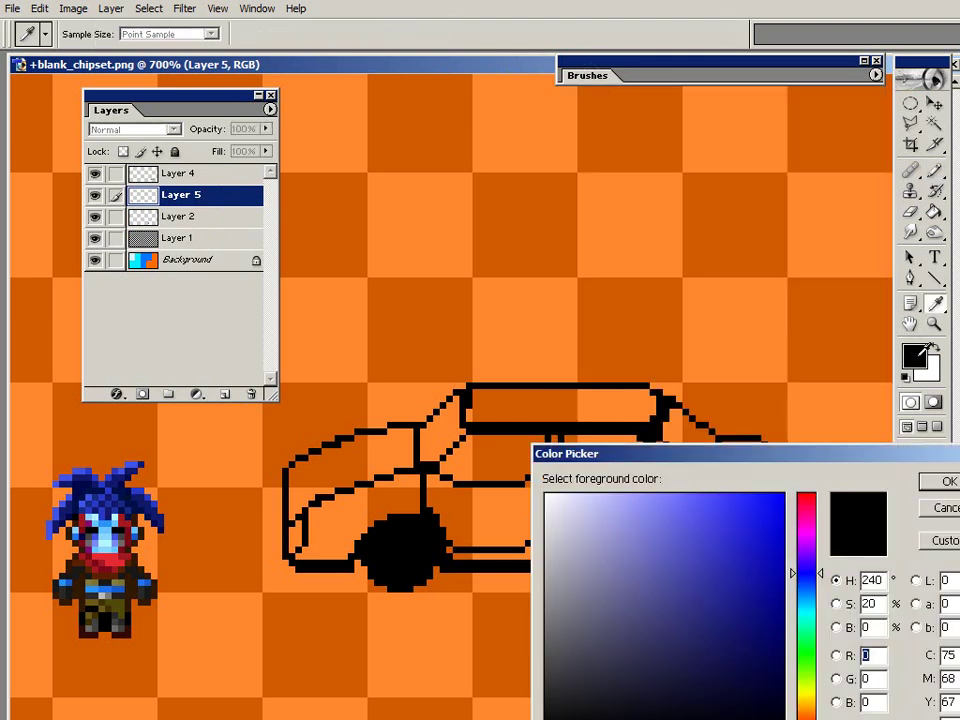
pyautogui.click(703, 568)
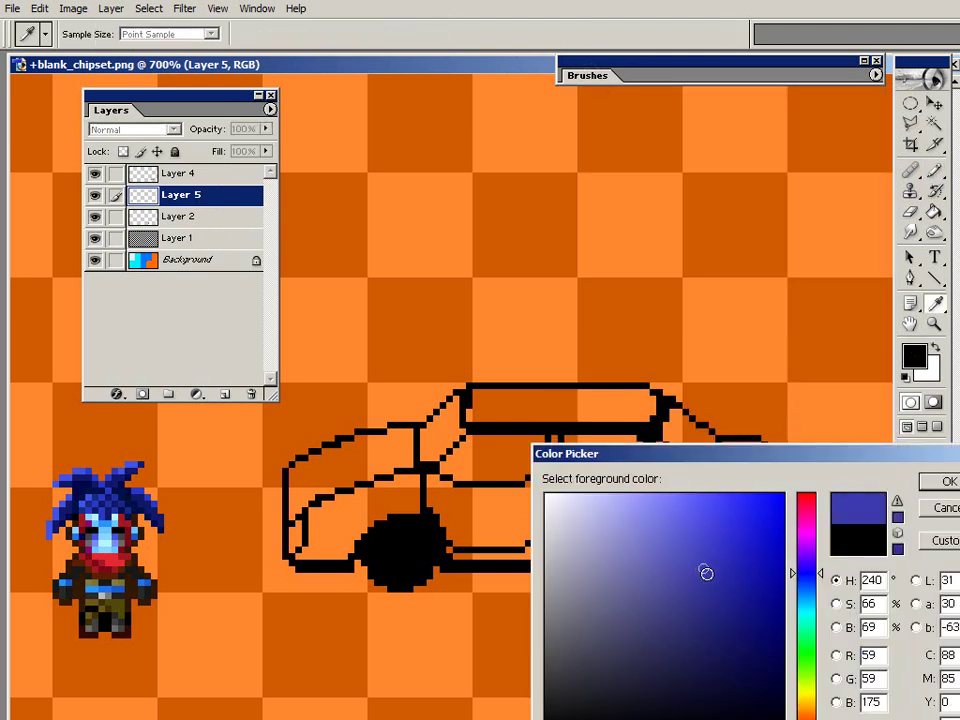
pyautogui.click(945, 485)
pyautogui.moveTo(496, 460)
pyautogui.mouseDown()
pyautogui.moveTo(508, 456)
pyautogui.moveTo(514, 489)
pyautogui.moveTo(561, 450)
pyautogui.moveTo(684, 506)
pyautogui.moveTo(694, 495)
pyautogui.moveTo(675, 439)
pyautogui.moveTo(717, 457)
pyautogui.mouseUp()
pyautogui.rightClick(541, 392)
pyautogui.moveTo(573, 427); pyautogui.dragTo(569, 427)
pyautogui.click(512, 463)
pyautogui.moveTo(470, 470)
pyautogui.mouseDown()
pyautogui.moveTo(399, 478)
pyautogui.moveTo(460, 492)
pyautogui.mouseUp()
# Paint the car's lower body and roof strip solid blue inside the black outlines.
pyautogui.doubleClick(111, 110)
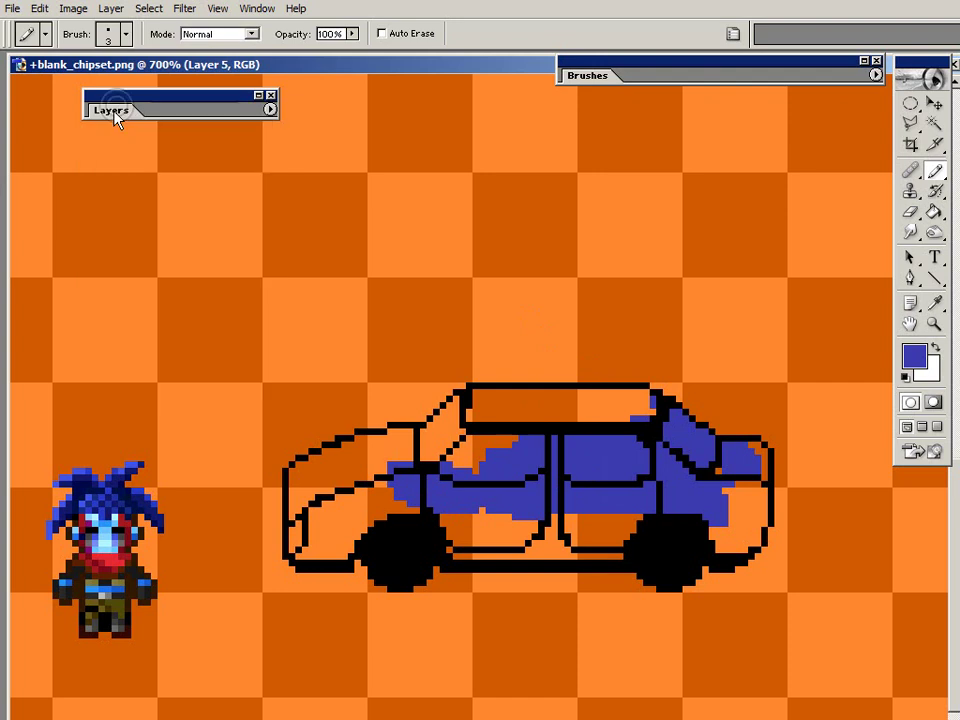
pyautogui.moveTo(345, 505)
pyautogui.mouseDown()
pyautogui.moveTo(461, 512)
pyautogui.moveTo(486, 544)
pyautogui.moveTo(572, 549)
pyautogui.moveTo(633, 540)
pyautogui.moveTo(606, 516)
pyautogui.moveTo(681, 536)
pyautogui.moveTo(709, 508)
pyautogui.moveTo(723, 524)
pyautogui.moveTo(754, 497)
pyautogui.moveTo(748, 531)
pyautogui.moveTo(726, 545)
pyautogui.moveTo(748, 452)
pyautogui.moveTo(754, 482)
pyautogui.mouseUp()
pyautogui.moveTo(563, 446)
pyautogui.mouseDown()
pyautogui.moveTo(619, 418)
pyautogui.moveTo(615, 399)
pyautogui.moveTo(497, 399)
pyautogui.moveTo(476, 411)
pyautogui.moveTo(536, 446)
pyautogui.moveTo(514, 427)
pyautogui.moveTo(471, 454)
pyautogui.moveTo(435, 439)
pyautogui.moveTo(466, 408)
pyautogui.moveTo(446, 448)
pyautogui.moveTo(381, 465)
pyautogui.moveTo(408, 442)
pyautogui.moveTo(364, 446)
pyautogui.moveTo(324, 463)
pyautogui.moveTo(302, 476)
pyautogui.moveTo(294, 506)
pyautogui.moveTo(315, 510)
pyautogui.moveTo(326, 540)
pyautogui.moveTo(339, 544)
pyautogui.moveTo(311, 549)
pyautogui.moveTo(298, 540)
pyautogui.mouseUp()
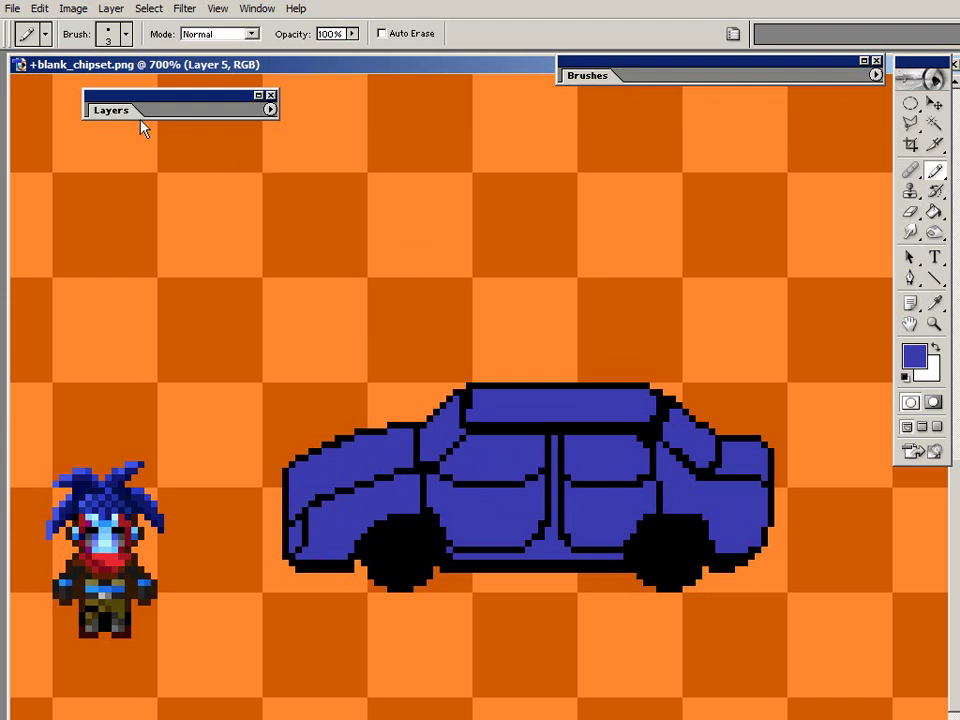
pyautogui.doubleClick(108, 111)
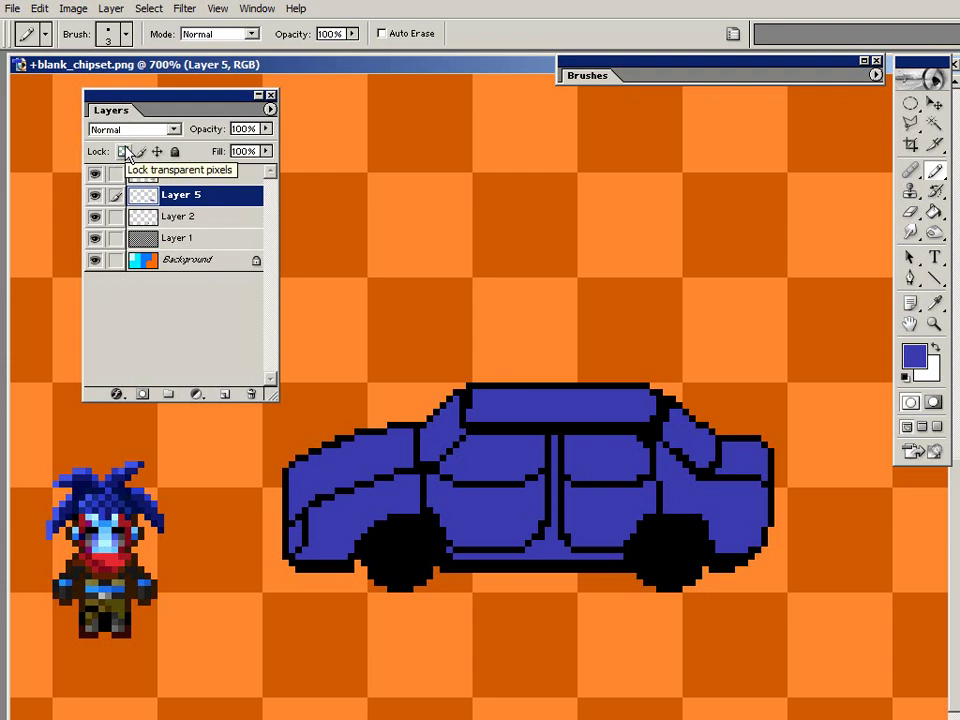
# Lock Layer 5's transparent pixels, then paint the rear side window and windshield white.
pyautogui.click(124, 151)
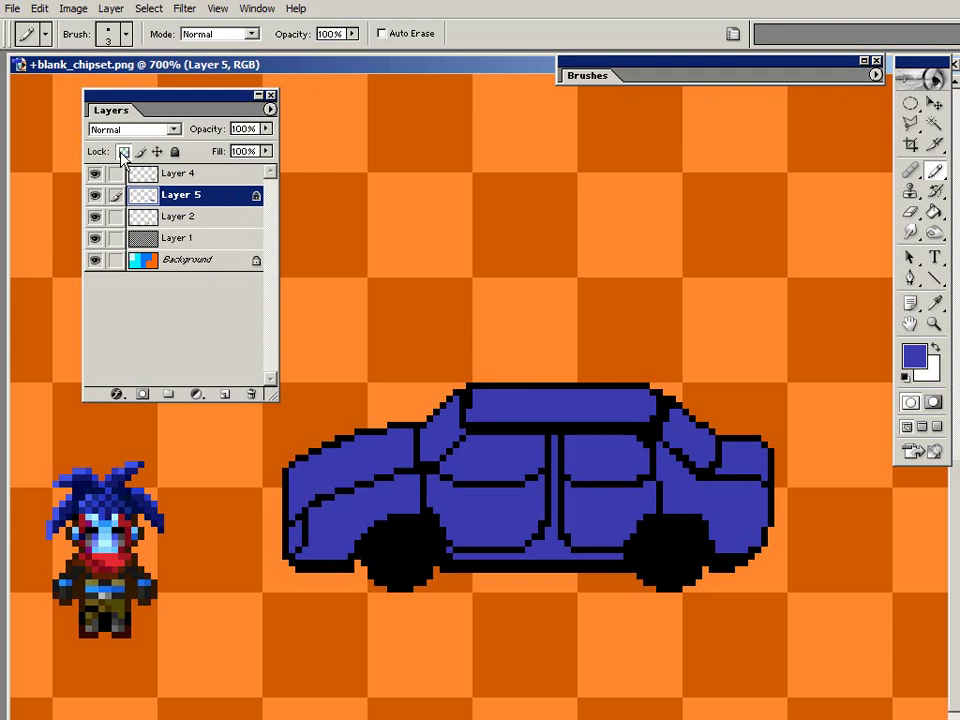
pyautogui.click(935, 347)
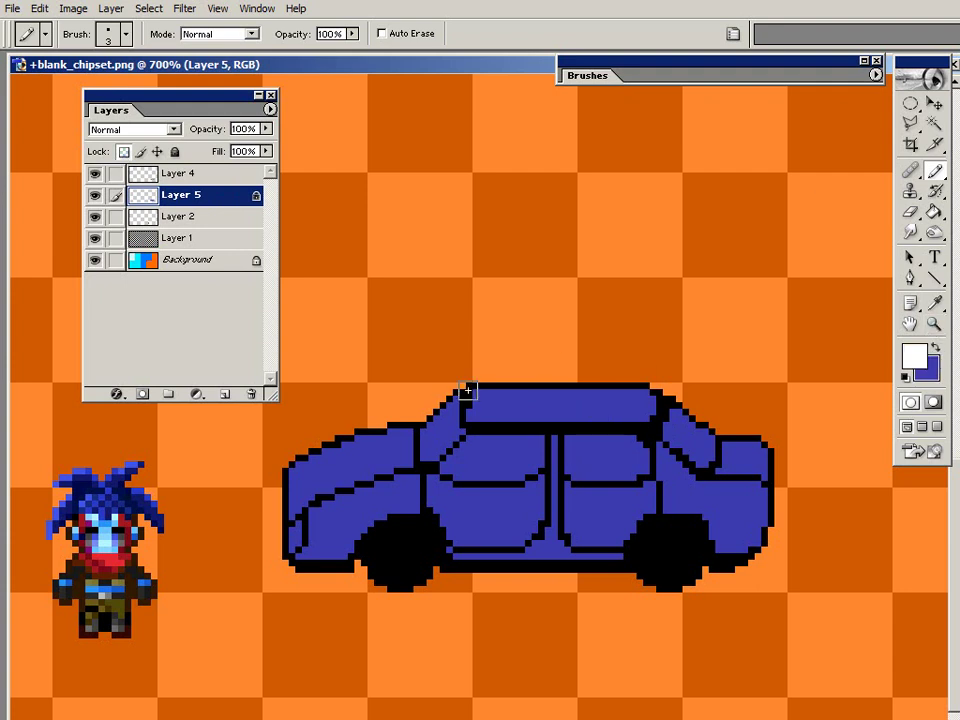
pyautogui.moveTo(507, 497); pyautogui.dragTo(446, 405)
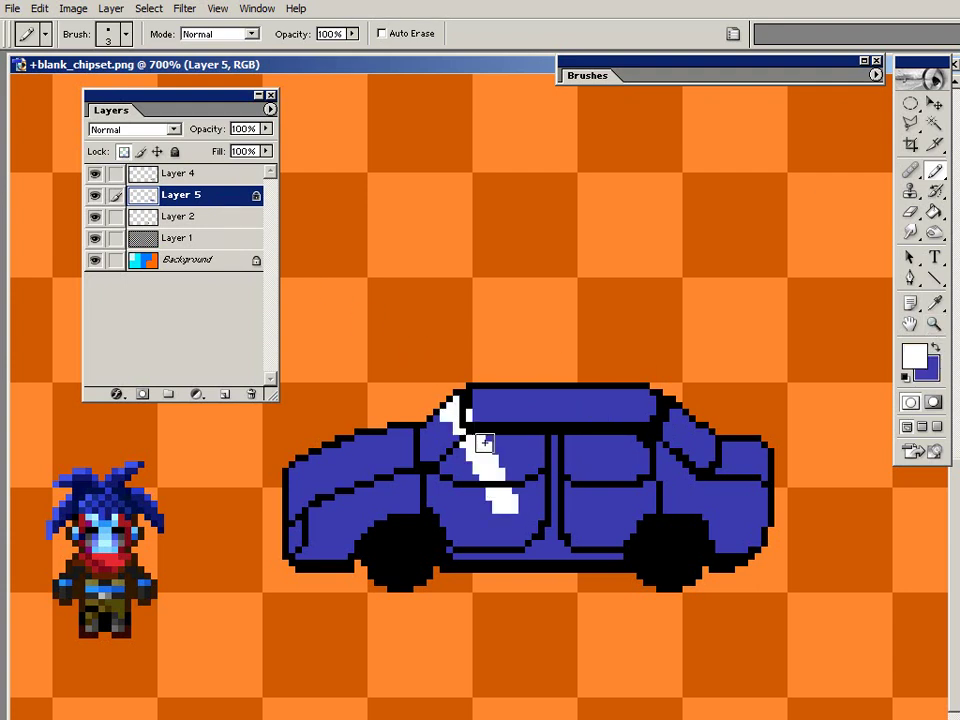
pyautogui.hotkey('ctrl', 'z')
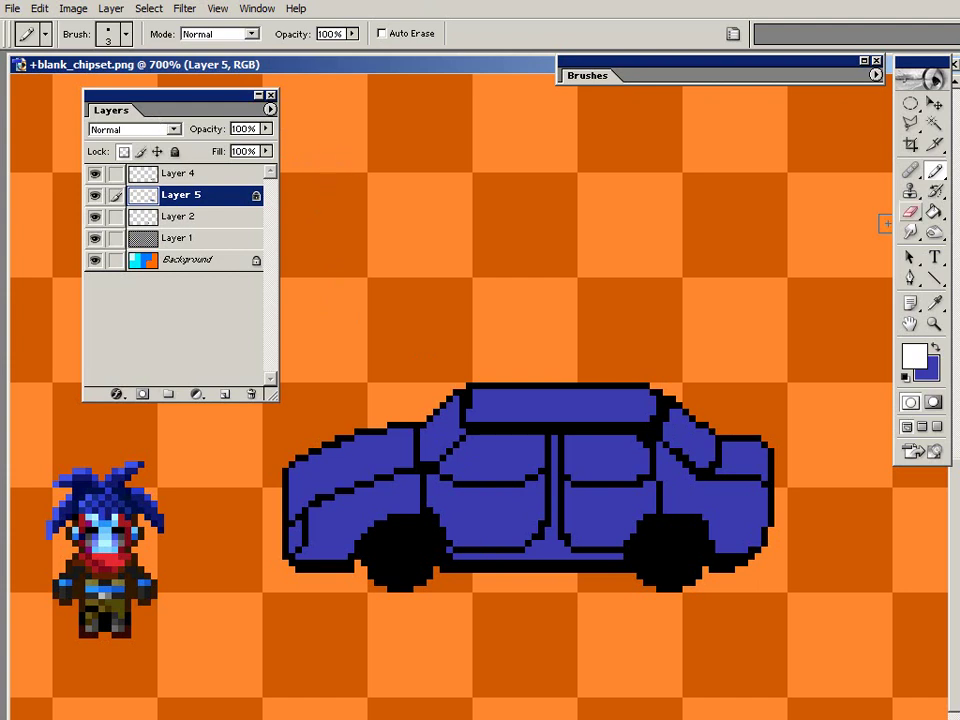
pyautogui.moveTo(583, 446)
pyautogui.mouseDown()
pyautogui.moveTo(617, 454)
pyautogui.moveTo(577, 441)
pyautogui.moveTo(574, 463)
pyautogui.moveTo(609, 469)
pyautogui.moveTo(626, 465)
pyautogui.moveTo(619, 443)
pyautogui.mouseUp()
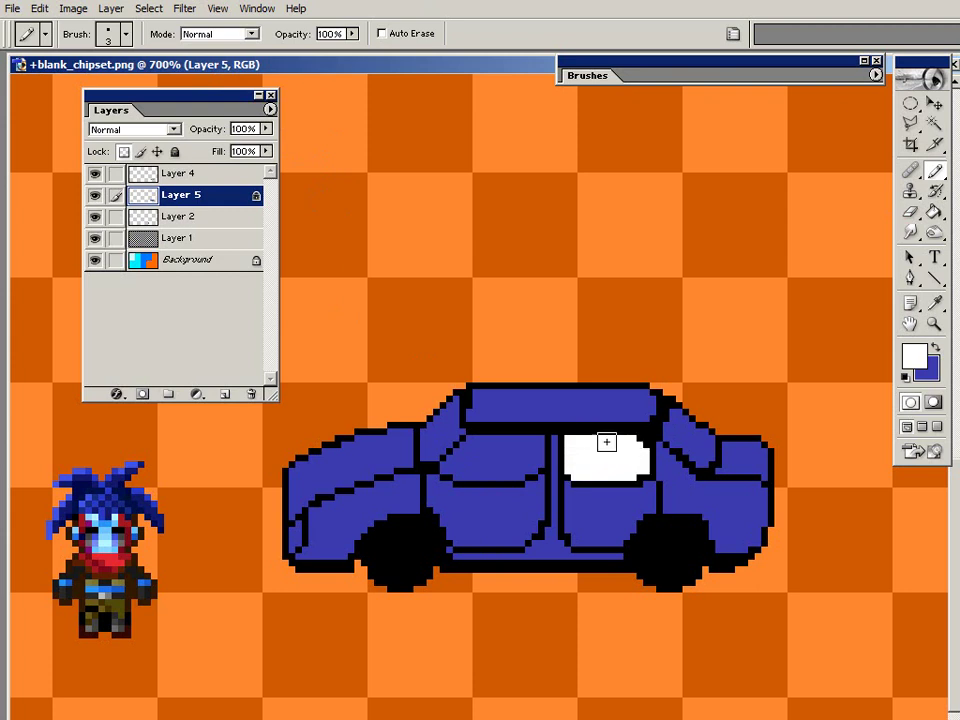
pyautogui.moveTo(677, 429); pyautogui.dragTo(685, 446)
# Shrink the Pencil brush to 1 px.
pyautogui.rightClick(621, 347)
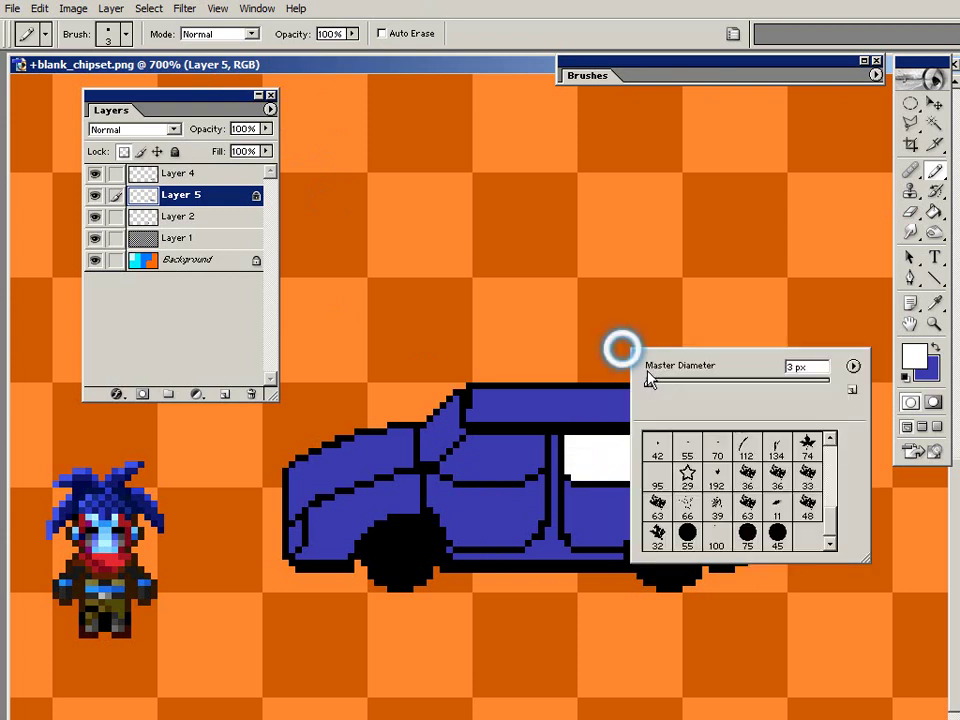
pyautogui.moveTo(649, 388); pyautogui.dragTo(645, 388)
pyautogui.press('Return')
# Paint the front, rear and side windows and windshield corner white, plus a white headlight.
pyautogui.click(495, 437)
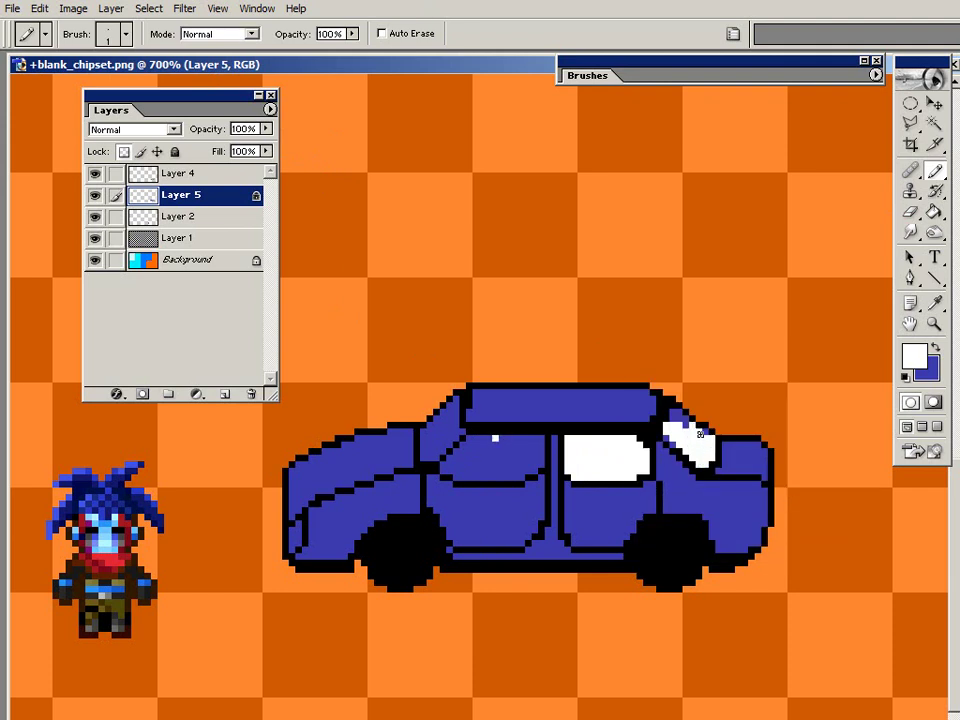
pyautogui.moveTo(704, 452); pyautogui.dragTo(675, 446)
pyautogui.moveTo(517, 437)
pyautogui.mouseDown()
pyautogui.moveTo(470, 442)
pyautogui.moveTo(440, 467)
pyautogui.moveTo(451, 479)
pyautogui.moveTo(482, 453)
pyautogui.moveTo(520, 446)
pyautogui.moveTo(499, 459)
pyautogui.moveTo(531, 463)
pyautogui.moveTo(507, 475)
pyautogui.mouseUp()
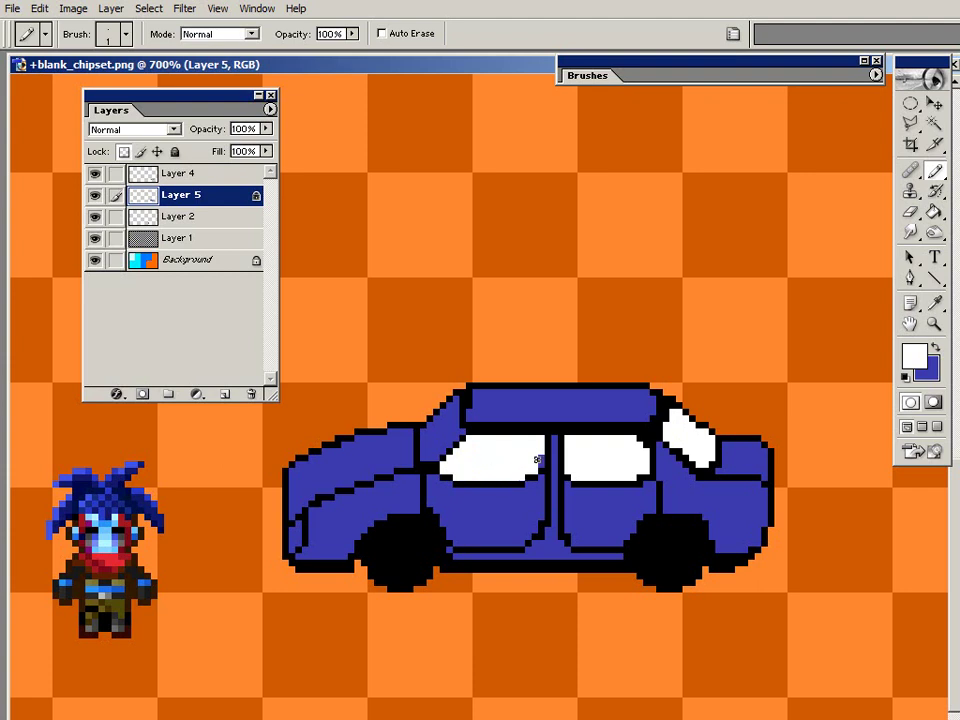
pyautogui.moveTo(448, 428)
pyautogui.mouseDown()
pyautogui.moveTo(434, 449)
pyautogui.moveTo(454, 399)
pyautogui.mouseUp()
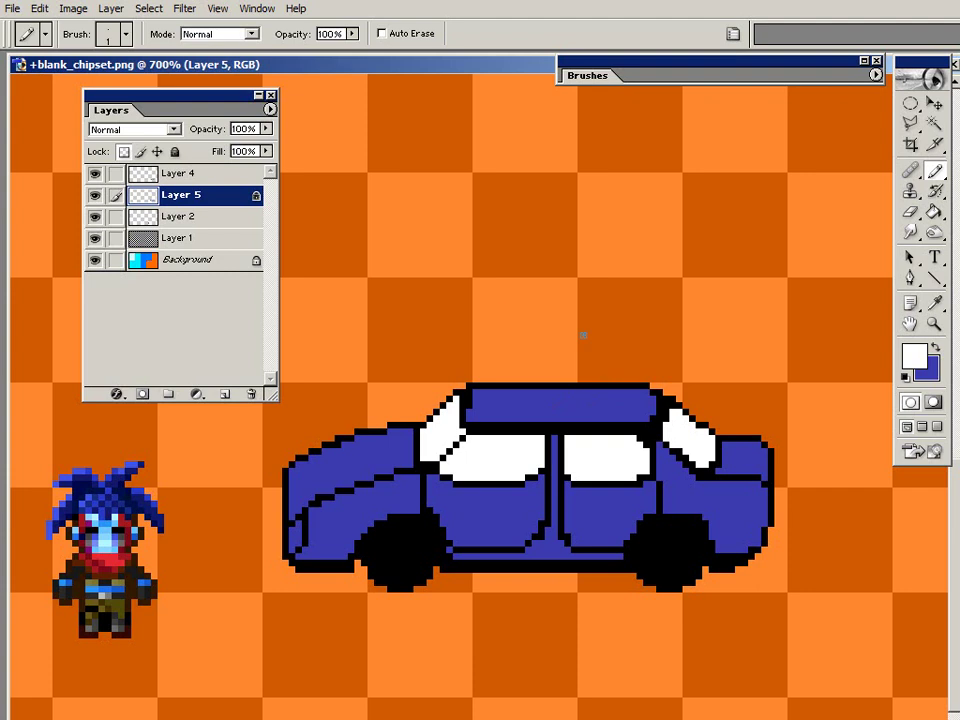
pyautogui.moveTo(295, 524); pyautogui.dragTo(290, 545)
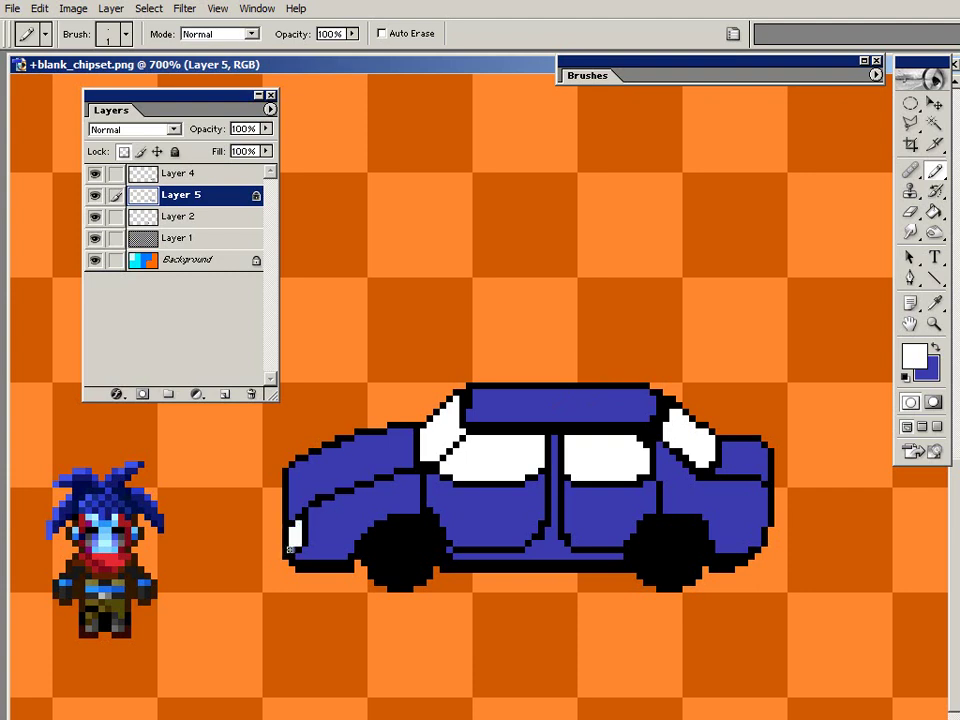